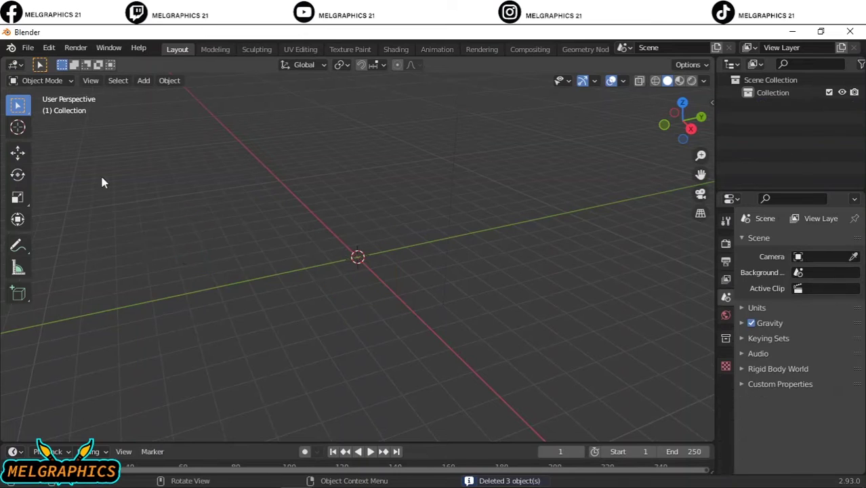
Import the FBX man character model from Downloads/blender.
{"action": "left_click", "coordinate": [28, 48]}
{"action": "left_click", "coordinate": [173, 307]}
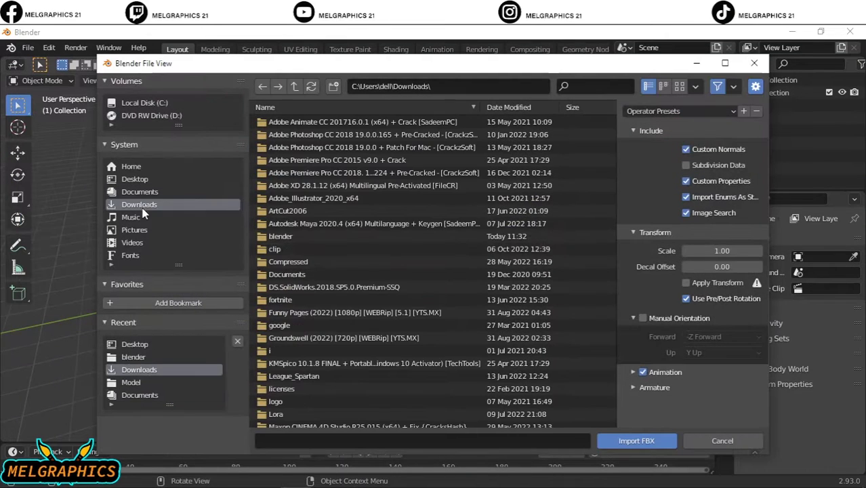
{"action": "double_click", "coordinate": [315, 236]}
{"action": "left_click", "coordinate": [339, 147]}
{"action": "left_click", "coordinate": [636, 440]}
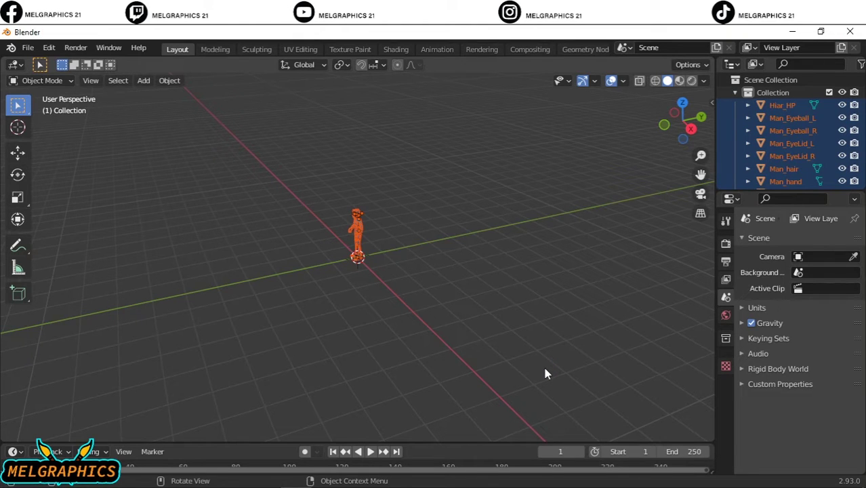
View the character from the front, framed in the viewport, and select the left eyeball.
{"action": "left_click", "coordinate": [546, 373]}
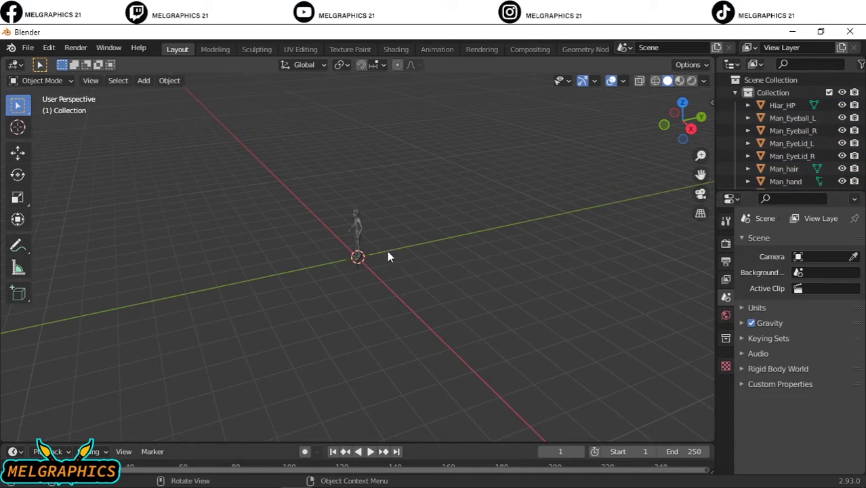
{"action": "key", "text": "KP_1"}
{"action": "key", "text": "Home"}
{"action": "left_click", "coordinate": [793, 118]}
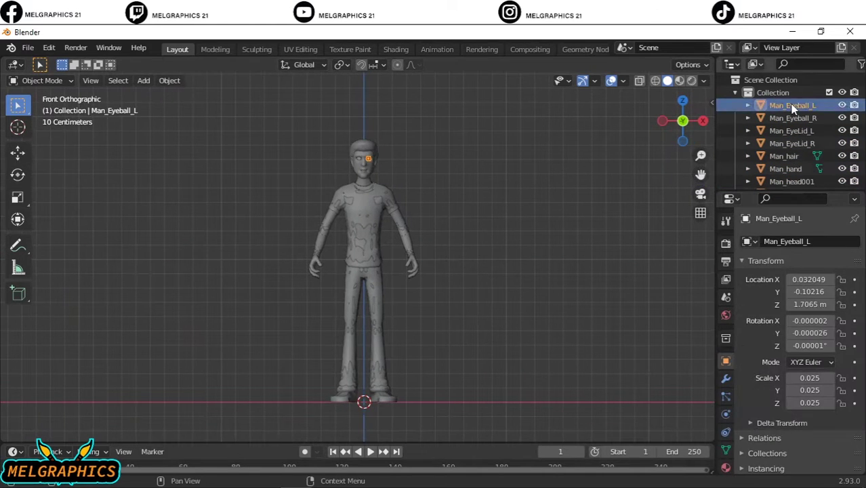
Import the Desktop image 'download (2)' as an image plane.
{"action": "left_click", "coordinate": [28, 47]}
{"action": "left_click", "coordinate": [174, 358]}
{"action": "left_click", "coordinate": [134, 179]}
{"action": "left_click", "coordinate": [299, 282]}
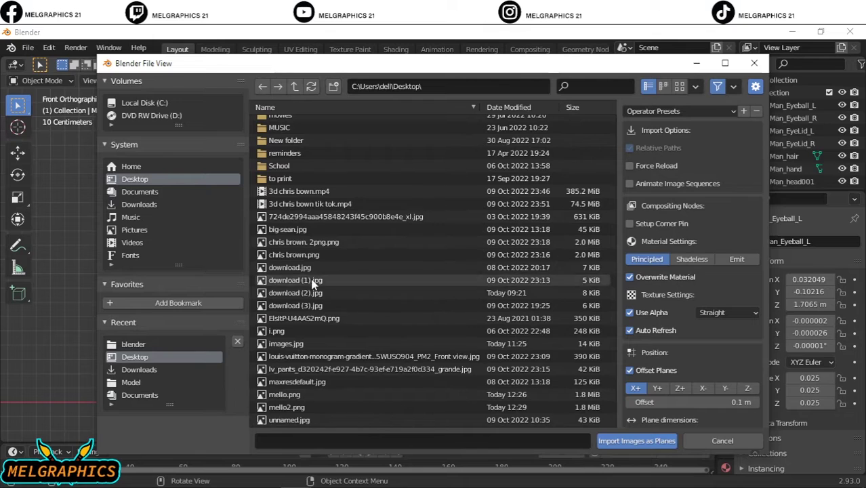
{"action": "left_click", "coordinate": [637, 441]}
Stand the reference plane upright (90° on X), enlarge it and place it left of the character.
{"action": "key", "text": "n"}
{"action": "key", "text": "r"}
{"action": "key", "text": "x"}
{"action": "key", "text": "9"}
{"action": "key", "text": "0"}
{"action": "key", "text": "Return"}
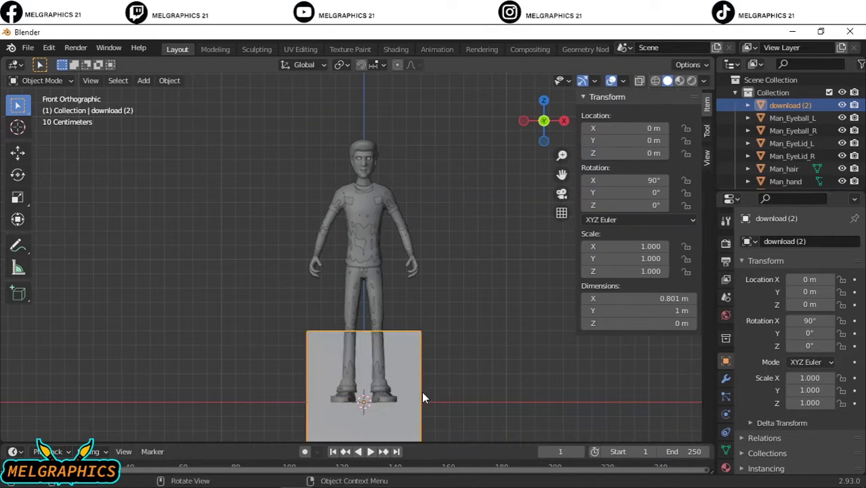
{"action": "key", "text": "g"}
{"action": "left_click", "coordinate": [224, 294]}
{"action": "key", "text": "s"}
{"action": "left_click", "coordinate": [270, 342]}
Switch to Material Preview and delete the selected hair mesh.
{"action": "left_click", "coordinate": [680, 80]}
{"action": "scroll", "coordinate": [387, 212], "scroll_direction": "up", "scroll_amount": 3}
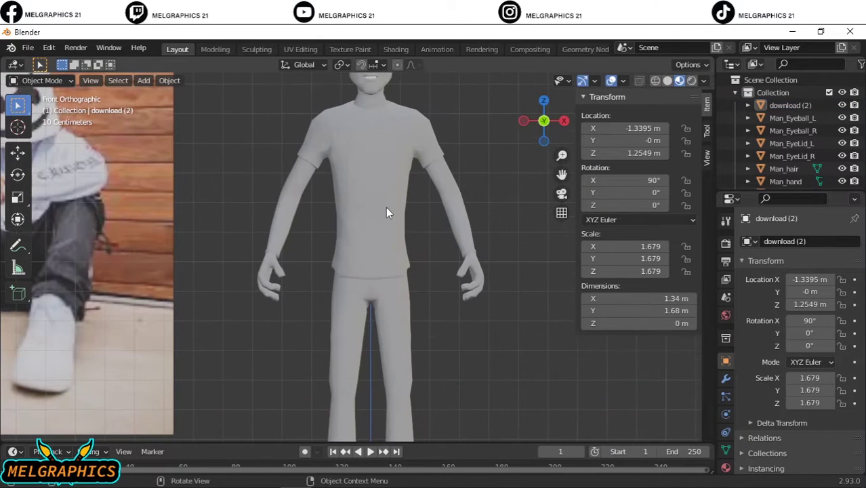
{"action": "scroll", "coordinate": [565, 175], "scroll_direction": "up", "scroll_amount": 4}
{"action": "scroll", "coordinate": [461, 109], "scroll_direction": "up", "scroll_amount": 3}
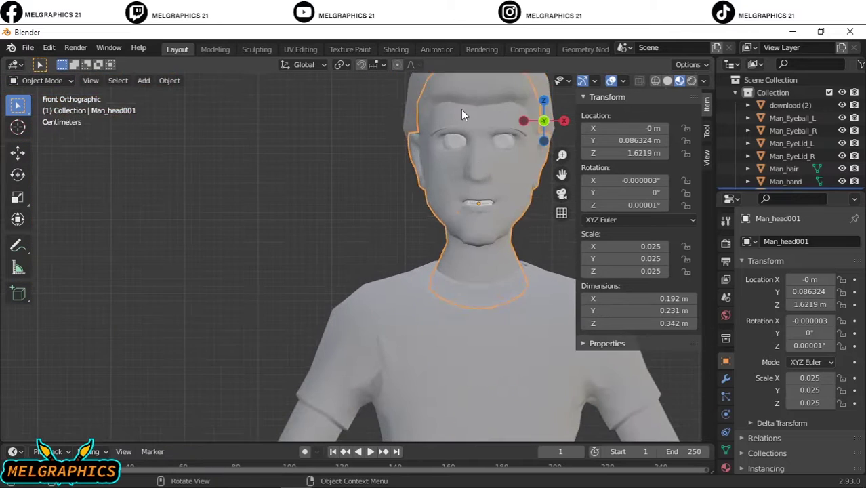
{"action": "key", "text": "Delete"}
Show the outliner selectability toggles, then select the character's head and hands.
{"action": "left_click", "coordinate": [470, 203]}
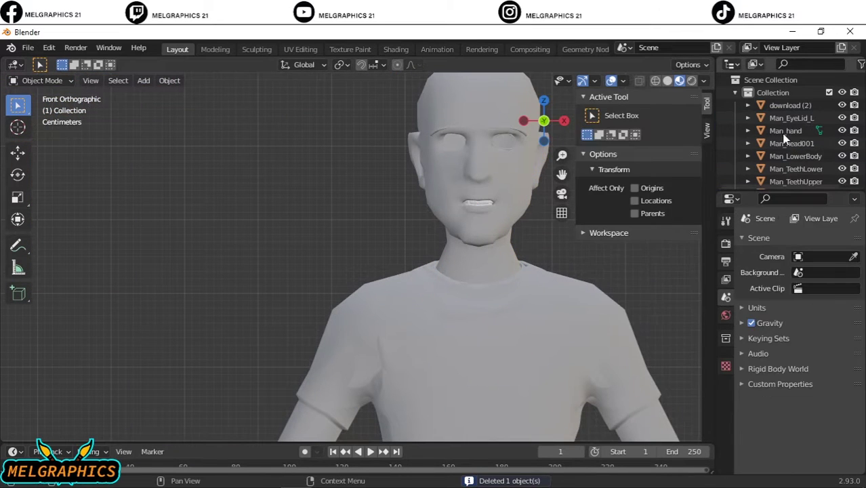
{"action": "left_click", "coordinate": [791, 105]}
{"action": "left_click", "coordinate": [860, 64]}
{"action": "scroll", "coordinate": [478, 268], "scroll_direction": "down", "scroll_amount": 3}
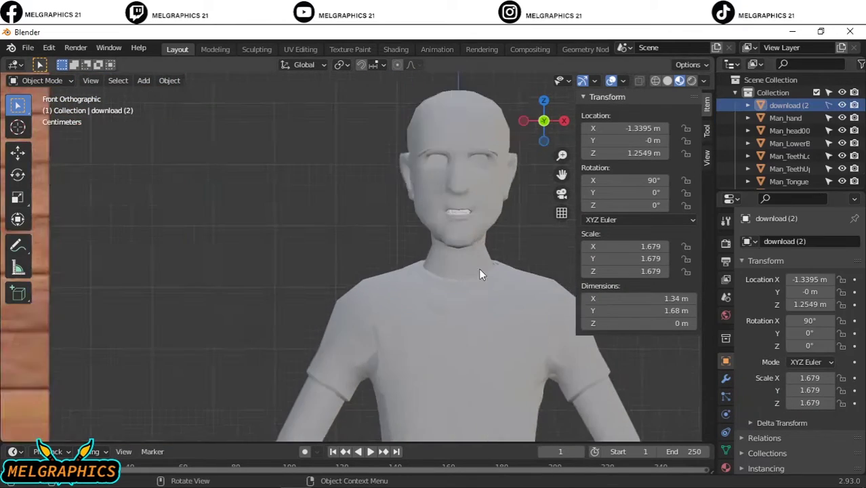
{"action": "scroll", "coordinate": [478, 268], "scroll_direction": "down", "scroll_amount": 3}
{"action": "scroll", "coordinate": [407, 271], "scroll_direction": "up", "scroll_amount": 2}
{"action": "scroll", "coordinate": [156, 291], "scroll_direction": "down", "scroll_amount": 1}
{"action": "scroll", "coordinate": [155, 291], "scroll_direction": "down", "scroll_amount": 1}
{"action": "left_click", "coordinate": [330, 231]}
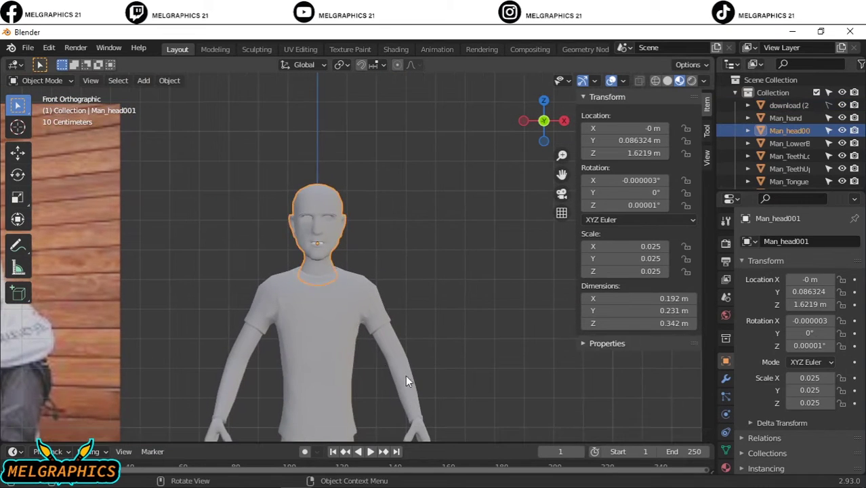
{"action": "left_click", "coordinate": [406, 375], "text": "shift"}
Sample a tan skin tone from the photo as base colour, saturate it, and auto-smooth the head.
{"action": "left_click", "coordinate": [726, 467]}
{"action": "left_click", "coordinate": [822, 427]}
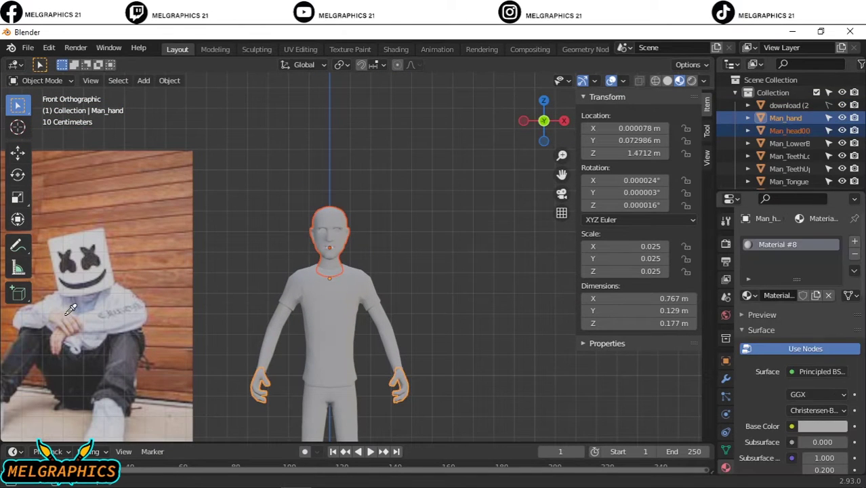
{"action": "left_click", "coordinate": [259, 385]}
{"action": "left_click", "coordinate": [838, 427]}
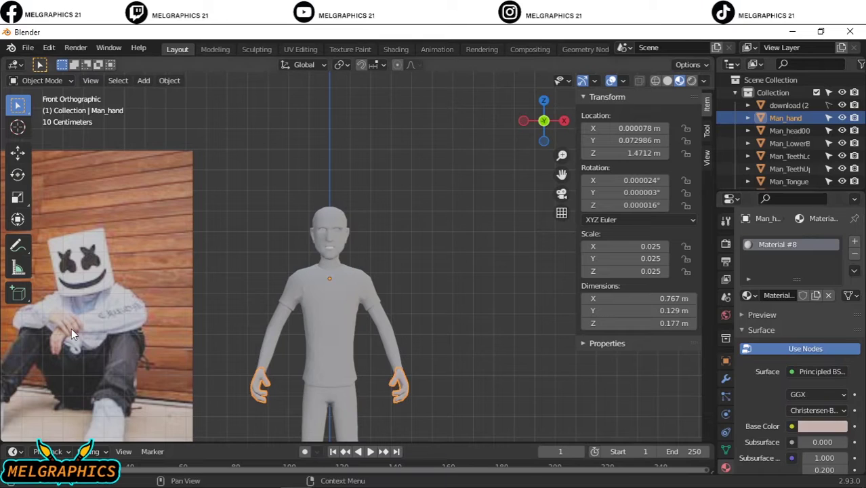
{"action": "left_click", "coordinate": [834, 426]}
{"action": "left_click_drag", "start_coordinate": [779, 382], "coordinate": [803, 382]}
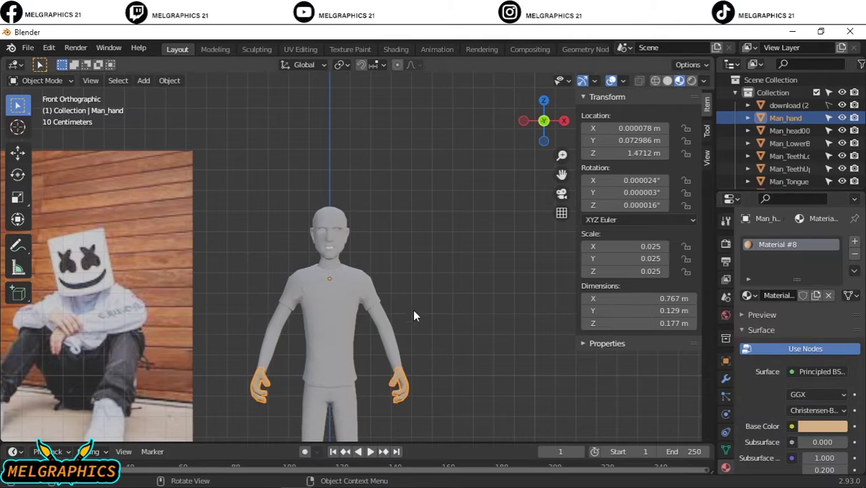
{"action": "left_click", "coordinate": [335, 248]}
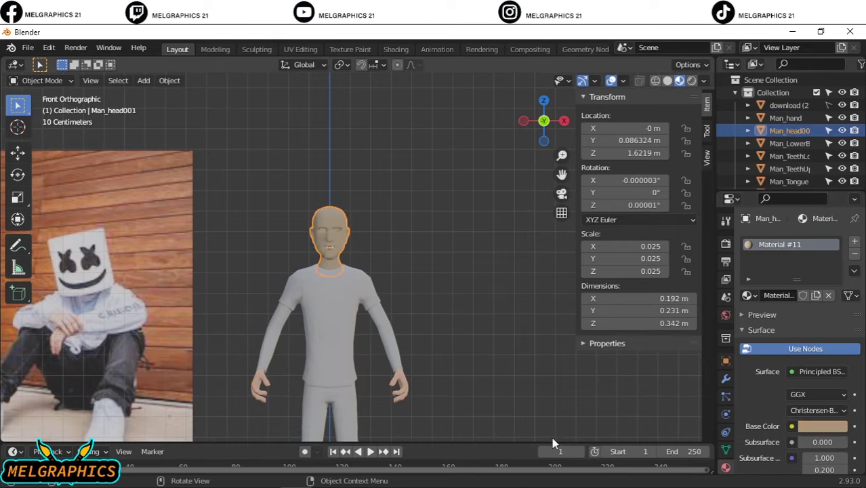
{"action": "left_click", "coordinate": [348, 326]}
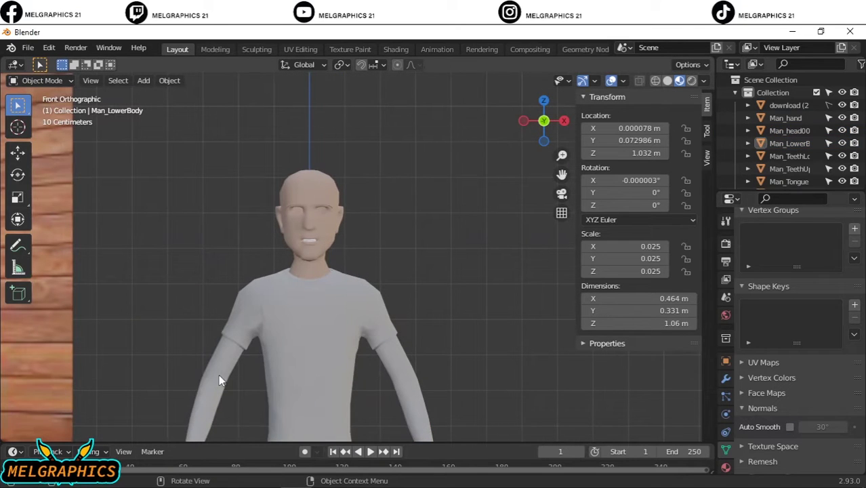
Delete the teeth and tongue objects.
{"action": "left_click", "coordinate": [49, 82]}
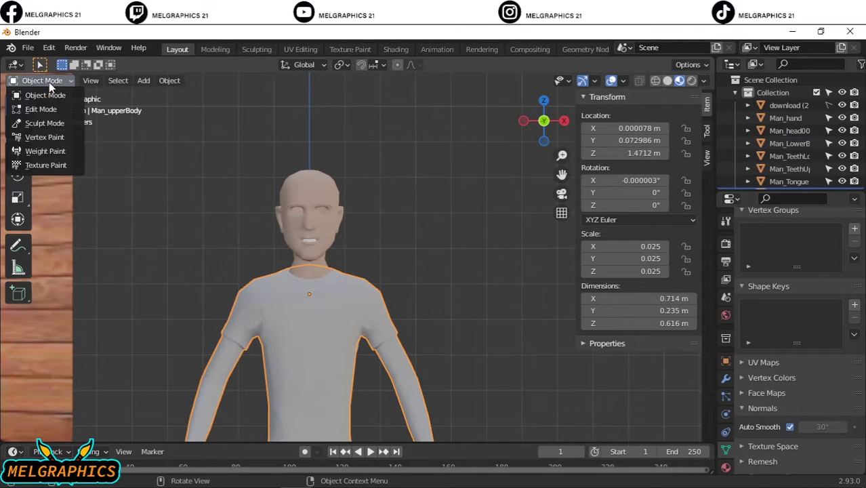
{"action": "left_click", "coordinate": [41, 108]}
{"action": "left_click", "coordinate": [49, 82]}
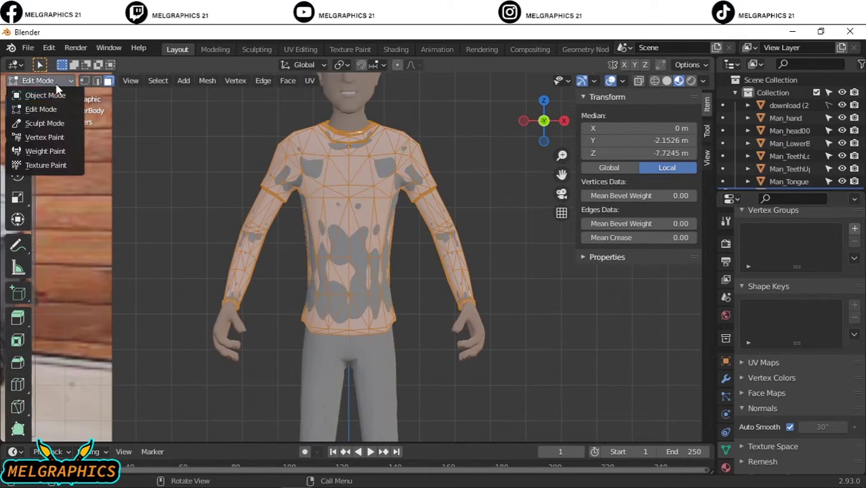
{"action": "left_click", "coordinate": [42, 93]}
{"action": "left_click", "coordinate": [789, 168]}
{"action": "left_click", "coordinate": [797, 157], "text": "ctrl"}
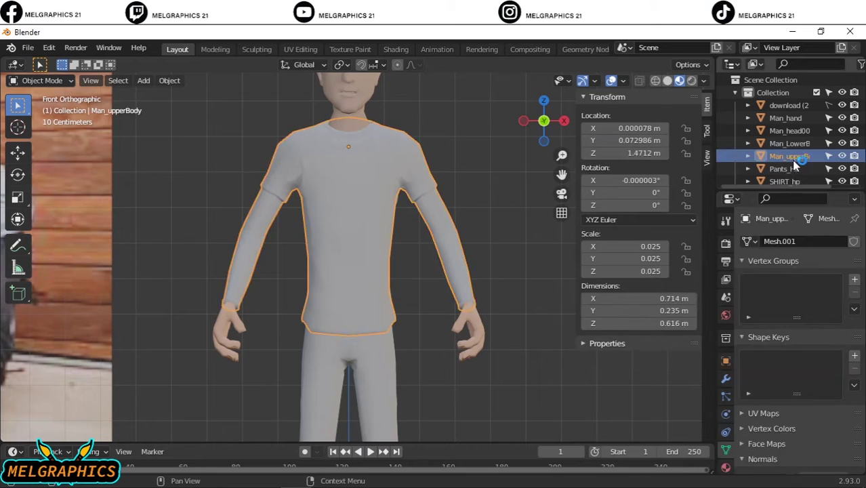
{"action": "key", "text": "Delete"}
Add Solidify modifiers to the upper and lower body with Offset 1.
{"action": "left_click", "coordinate": [419, 181]}
{"action": "left_click", "coordinate": [726, 378]}
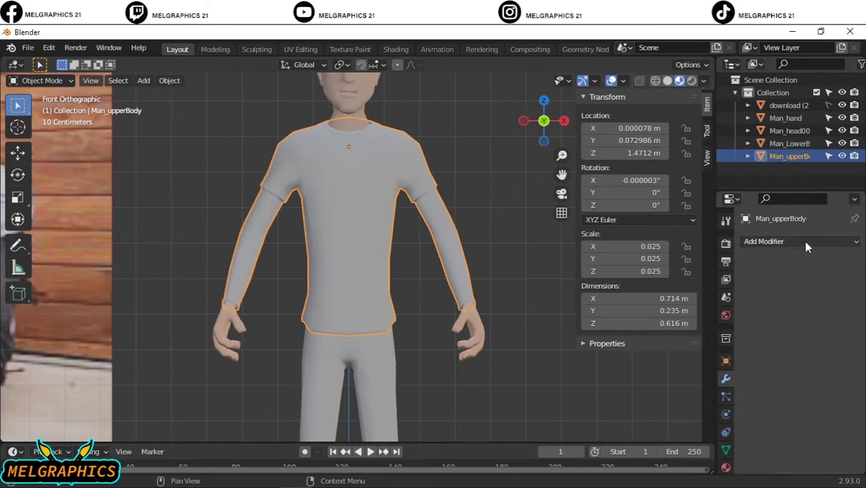
{"action": "left_click", "coordinate": [800, 241]}
{"action": "left_click", "coordinate": [597, 413]}
{"action": "left_click", "coordinate": [359, 352]}
{"action": "left_click", "coordinate": [800, 241]}
{"action": "left_click", "coordinate": [597, 413]}
{"action": "left_click", "coordinate": [468, 218]}
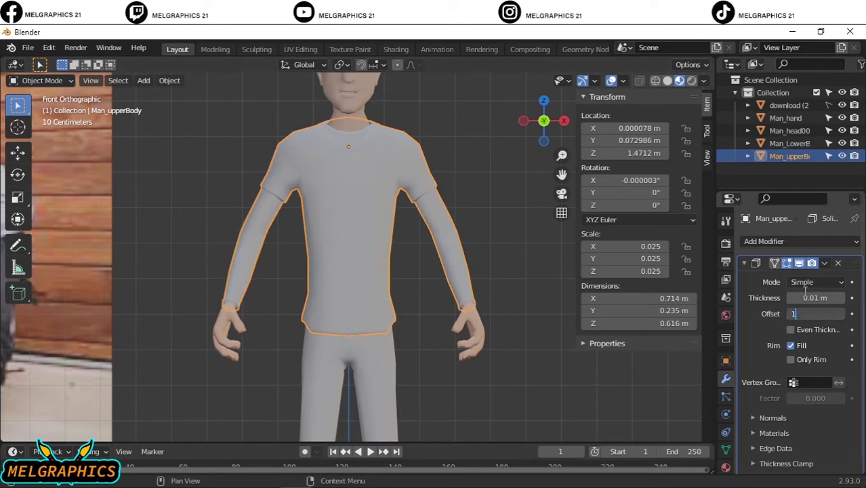
{"action": "left_click", "coordinate": [383, 366]}
{"action": "left_click_drag", "start_coordinate": [810, 319], "coordinate": [844, 319]}
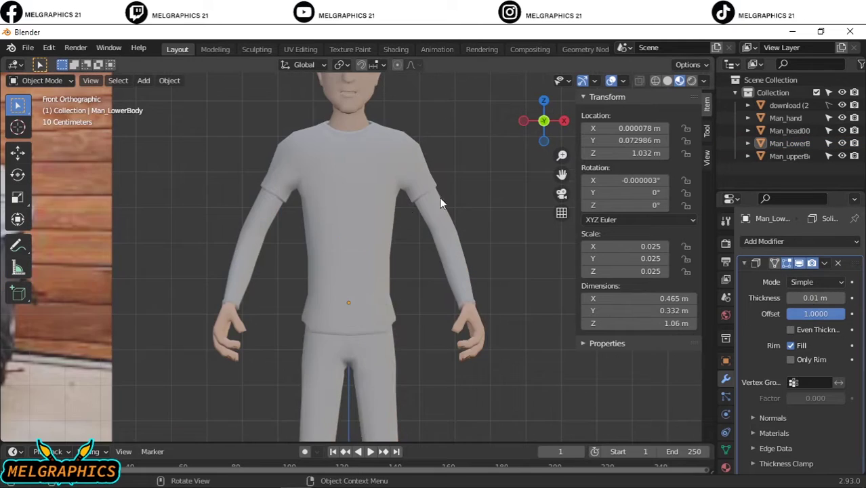
{"action": "scroll", "coordinate": [439, 198], "scroll_direction": "up", "scroll_amount": 4}
{"action": "key", "text": "shift+a"}
Add a cube, resize it and raise it to head height.
{"action": "left_click", "coordinate": [143, 80]}
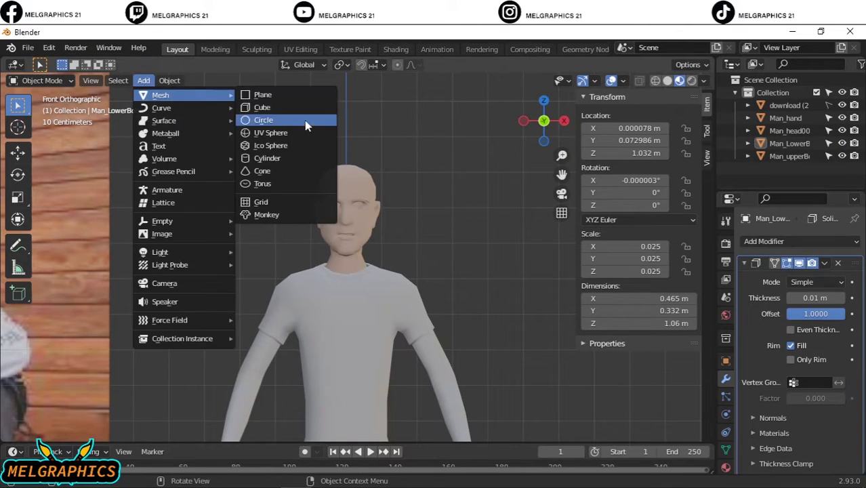
{"action": "left_click", "coordinate": [258, 107]}
{"action": "scroll", "coordinate": [476, 222], "scroll_direction": "down", "scroll_amount": 8}
{"action": "key", "text": "s"}
{"action": "left_click", "coordinate": [415, 339]}
{"action": "key", "text": "KP_3"}
{"action": "key", "text": "g"}
{"action": "key", "text": "z"}
{"action": "left_click", "coordinate": [375, 238]}
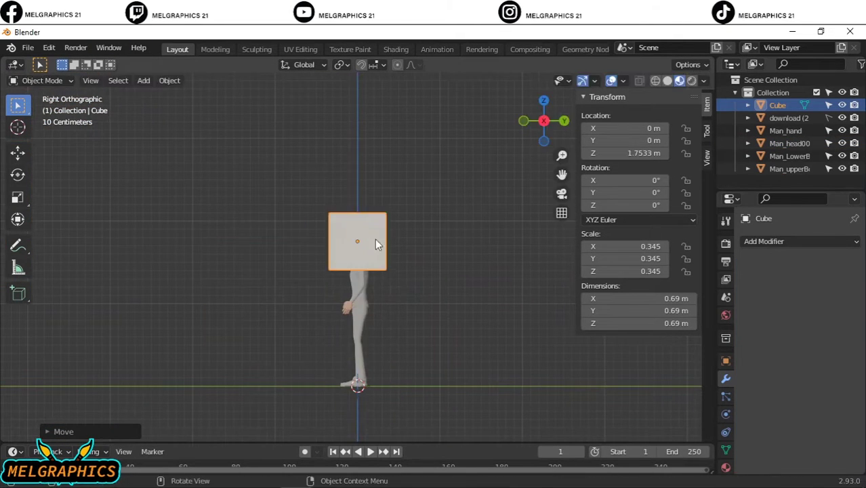
{"action": "key", "text": "s"}
{"action": "left_click", "coordinate": [430, 204]}
Shrink the cube to fit the character's head.
{"action": "scroll", "coordinate": [420, 207], "scroll_direction": "up", "scroll_amount": 3}
{"action": "scroll", "coordinate": [420, 207], "scroll_direction": "down", "scroll_amount": 1}
{"action": "left_click", "coordinate": [400, 337]}
{"action": "left_click", "coordinate": [777, 105]}
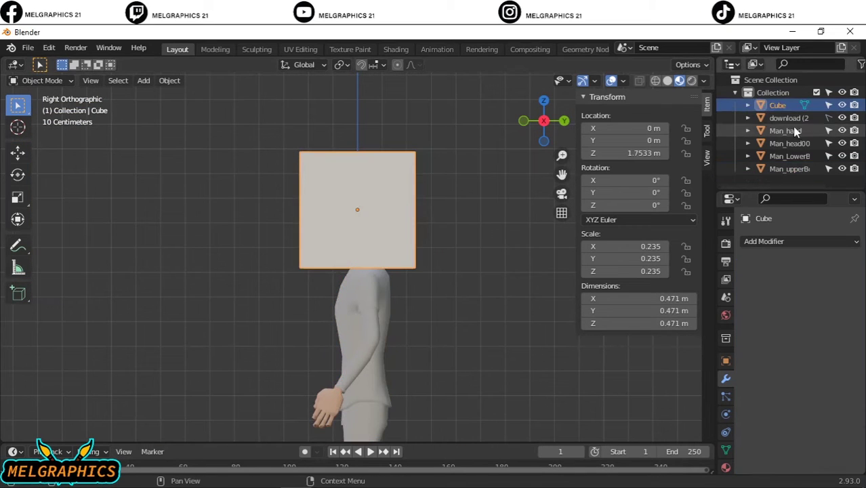
{"action": "left_click", "coordinate": [789, 143]}
{"action": "left_click", "coordinate": [414, 209]}
{"action": "key", "text": "s"}
{"action": "left_click", "coordinate": [374, 204]}
Move the cube front to back along Y to centre it over the head.
{"action": "key", "text": "g"}
{"action": "key", "text": "z"}
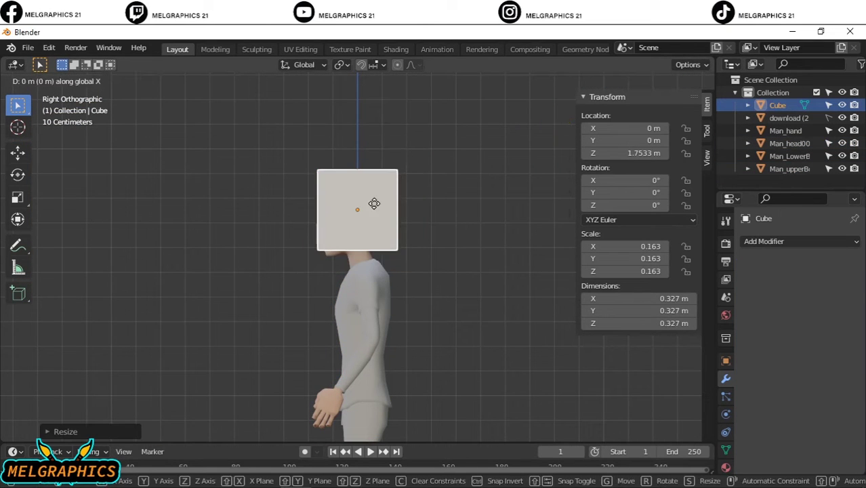
{"action": "key", "text": "Escape"}
{"action": "key", "text": "g"}
{"action": "key", "text": "z"}
{"action": "key", "text": "y"}
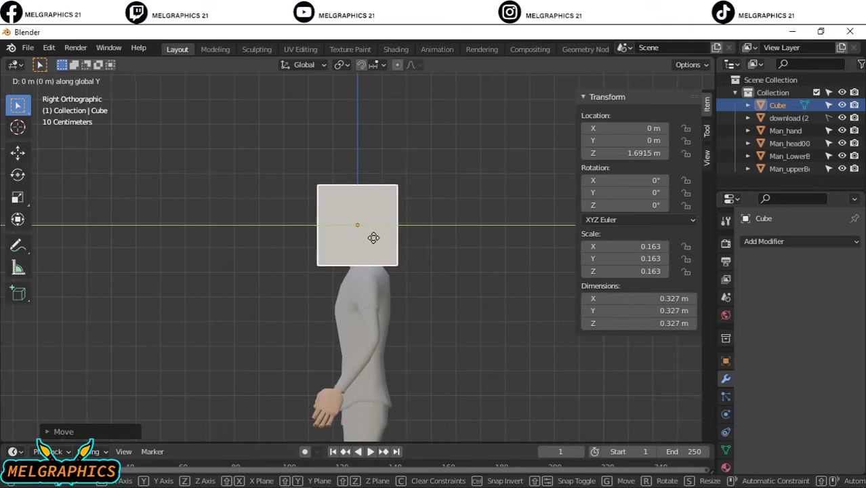
{"action": "left_click", "coordinate": [372, 239]}
{"action": "left_click", "coordinate": [790, 143]}
{"action": "left_click", "coordinate": [383, 238]}
{"action": "key", "text": "g"}
{"action": "key", "text": "y"}
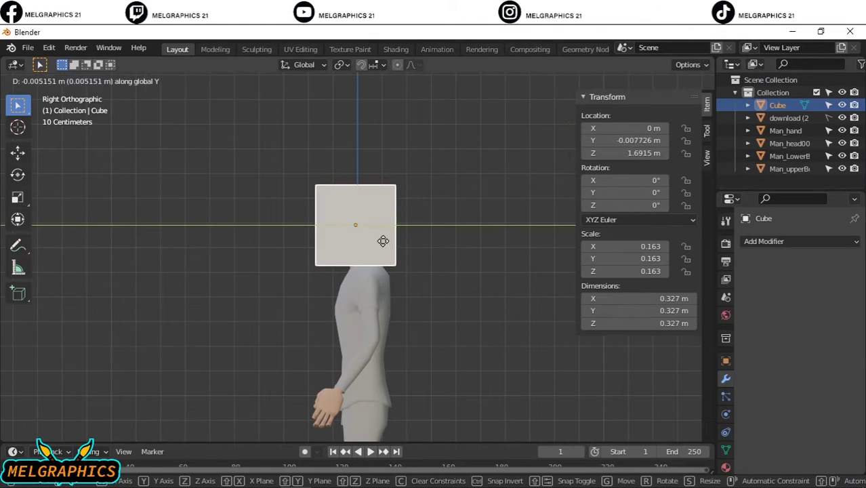
{"action": "left_click", "coordinate": [383, 241]}
{"action": "left_click", "coordinate": [790, 143]}
Add a Bevel modifier to the cube with Amount 0.19 m.
{"action": "key", "text": "KP_1"}
{"action": "left_click", "coordinate": [356, 246]}
{"action": "left_click", "coordinate": [800, 242]}
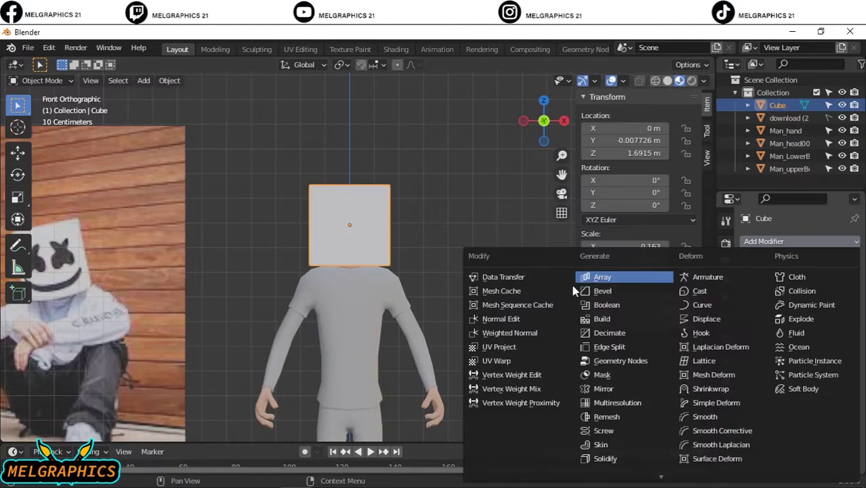
{"action": "left_click", "coordinate": [627, 292]}
{"action": "scroll", "coordinate": [393, 202], "scroll_direction": "up", "scroll_amount": 5}
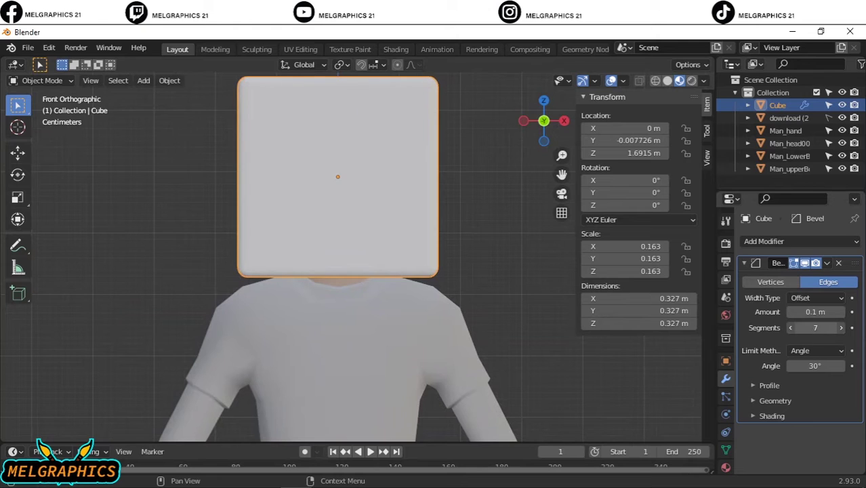
{"action": "left_click_drag", "start_coordinate": [815, 311], "coordinate": [831, 312]}
Stretch the cube head taller, scale it down slightly, and move it back along Y.
{"action": "left_click", "coordinate": [505, 240]}
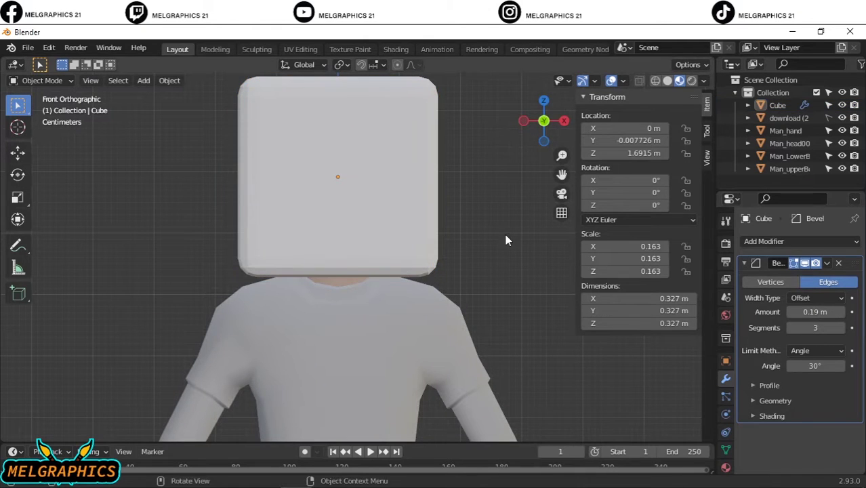
{"action": "key", "text": "s"}
{"action": "scroll", "coordinate": [457, 103], "scroll_direction": "down", "scroll_amount": 2}
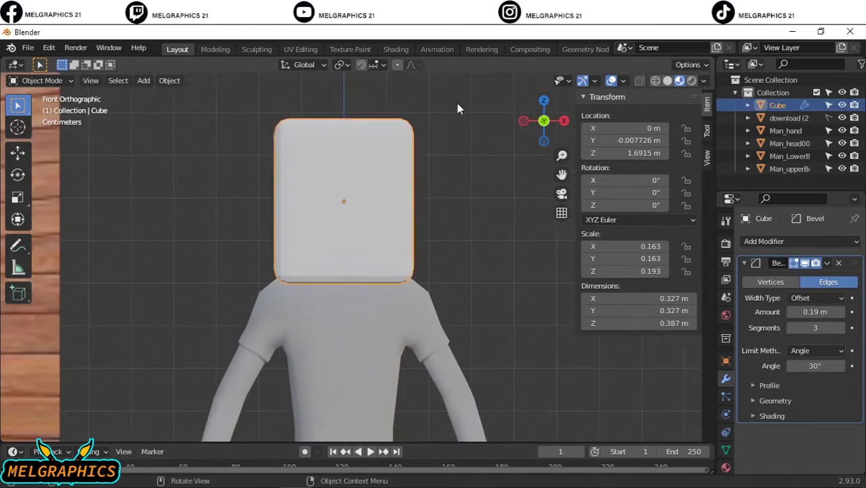
{"action": "left_click", "coordinate": [473, 114]}
{"action": "key", "text": "KP_3"}
{"action": "left_click", "coordinate": [402, 214]}
{"action": "key", "text": "g"}
{"action": "key", "text": "y"}
{"action": "left_click", "coordinate": [400, 214]}
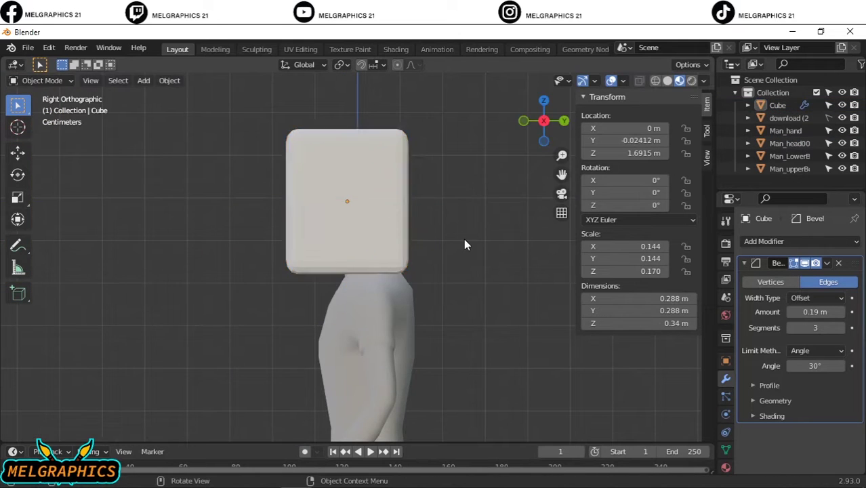
{"action": "key", "text": "KP_1"}
{"action": "scroll", "coordinate": [439, 232], "scroll_direction": "down", "scroll_amount": 3}
In Edit Mode with X-ray on, box-select both sleeve arms of the upper body.
{"action": "left_click", "coordinate": [363, 306]}
{"action": "scroll", "coordinate": [362, 307], "scroll_direction": "up", "scroll_amount": 3}
{"action": "left_click", "coordinate": [68, 81]}
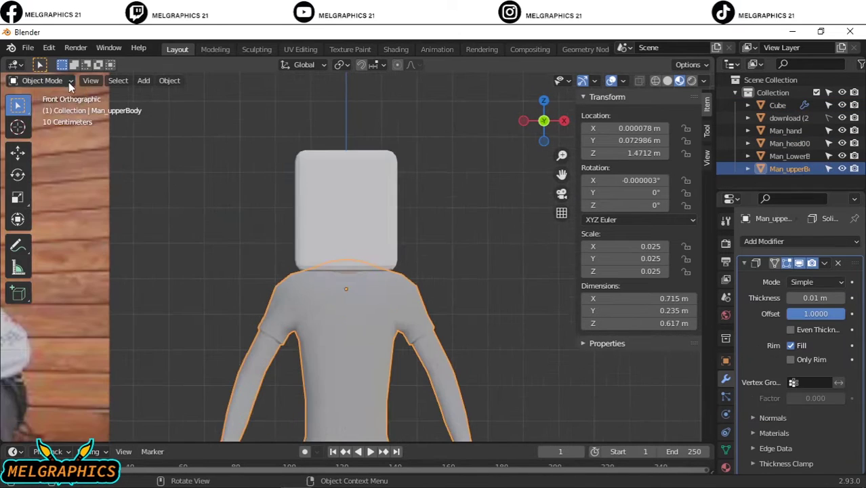
{"action": "left_click", "coordinate": [41, 102]}
{"action": "scroll", "coordinate": [226, 204], "scroll_direction": "down", "scroll_amount": 3, "text": "shift"}
{"action": "scroll", "coordinate": [226, 93], "scroll_direction": "up", "scroll_amount": 2}
{"action": "key", "text": "alt+a"}
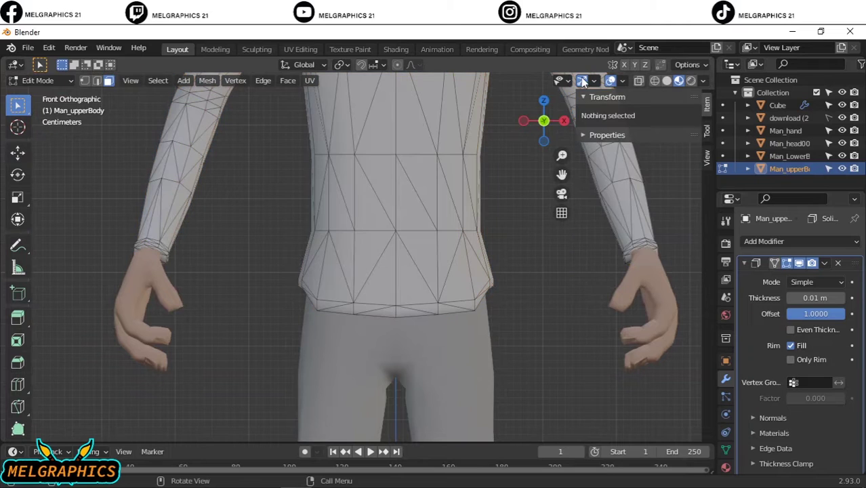
{"action": "left_click", "coordinate": [639, 81]}
{"action": "left_click_drag", "start_coordinate": [106, 154], "coordinate": [267, 325]}
{"action": "scroll", "coordinate": [267, 325], "scroll_direction": "up", "scroll_amount": 2}
{"action": "left_click_drag", "start_coordinate": [162, 203], "coordinate": [261, 329], "text": "shift"}
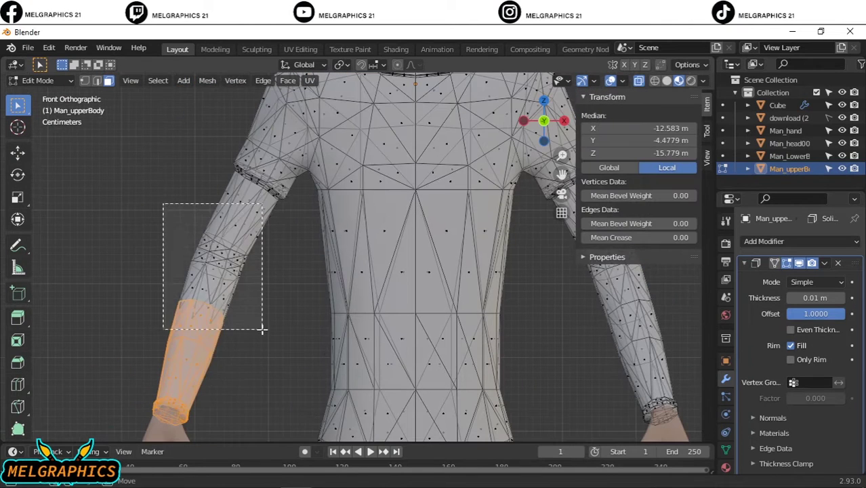
{"action": "scroll", "coordinate": [570, 318], "scroll_direction": "down", "scroll_amount": 2}
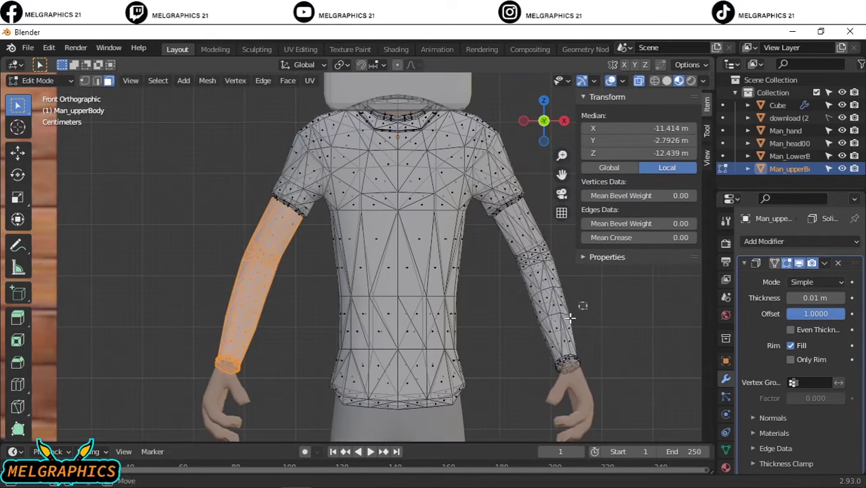
Separate the selected sleeves into their own object and return to Object Mode without X-ray.
{"action": "right_click", "coordinate": [512, 249]}
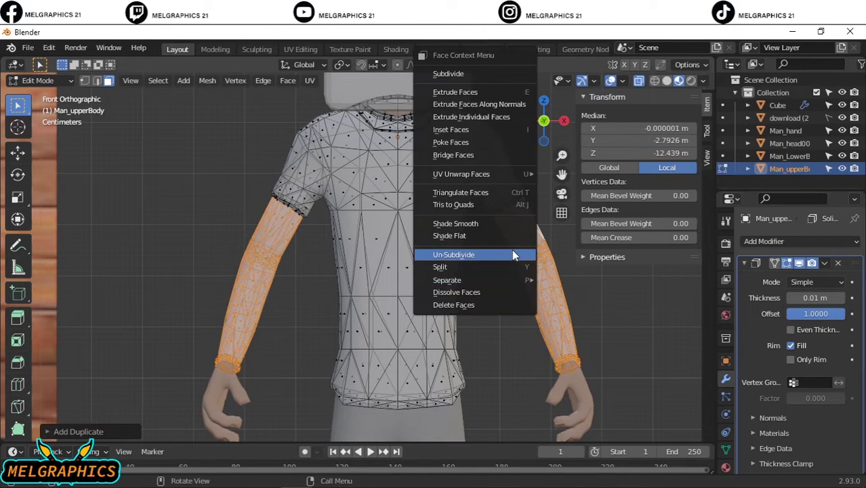
{"action": "left_click", "coordinate": [573, 283]}
{"action": "key", "text": "Tab"}
{"action": "key", "text": "alt+z"}
Brighten the separated sleeves to full white with Base Color Value 1.0.
{"action": "left_click", "coordinate": [540, 275]}
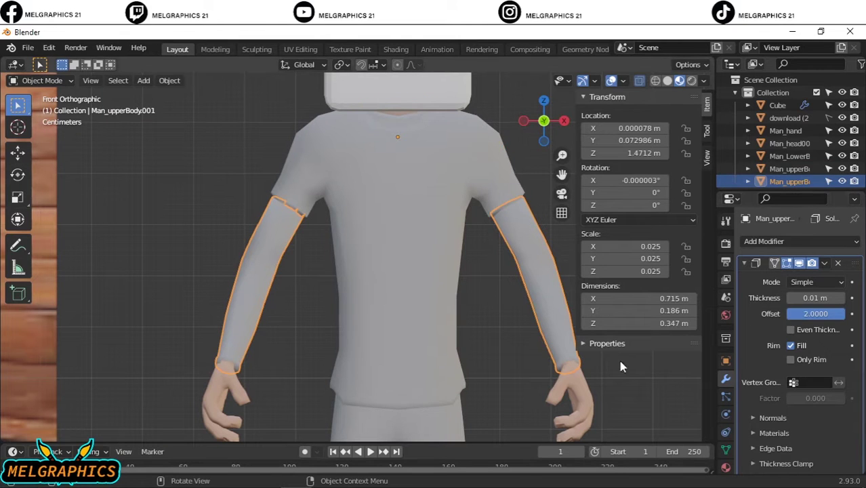
{"action": "left_click_drag", "start_coordinate": [780, 394], "coordinate": [814, 395]}
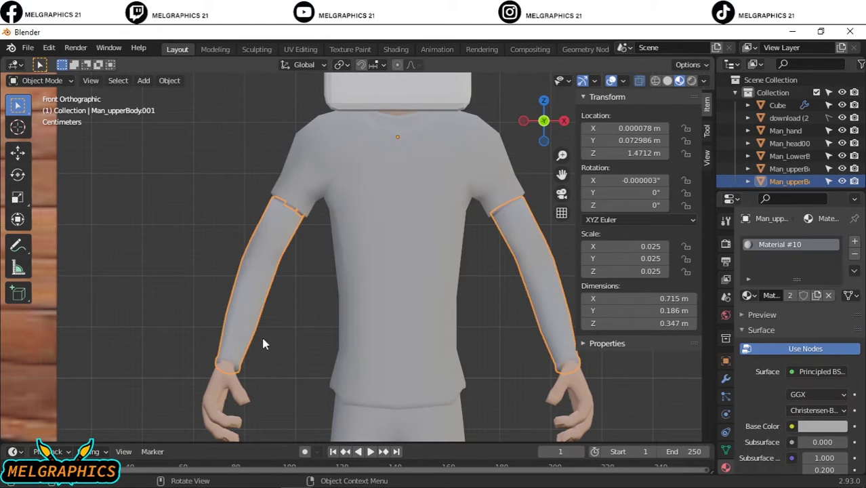
{"action": "scroll", "coordinate": [353, 322], "scroll_direction": "down", "scroll_amount": 6}
Lower the pants' Base Color Value to a dark grey.
{"action": "left_click", "coordinate": [354, 328]}
{"action": "left_click", "coordinate": [818, 428]}
{"action": "left_click_drag", "start_coordinate": [786, 382], "coordinate": [746, 381]}
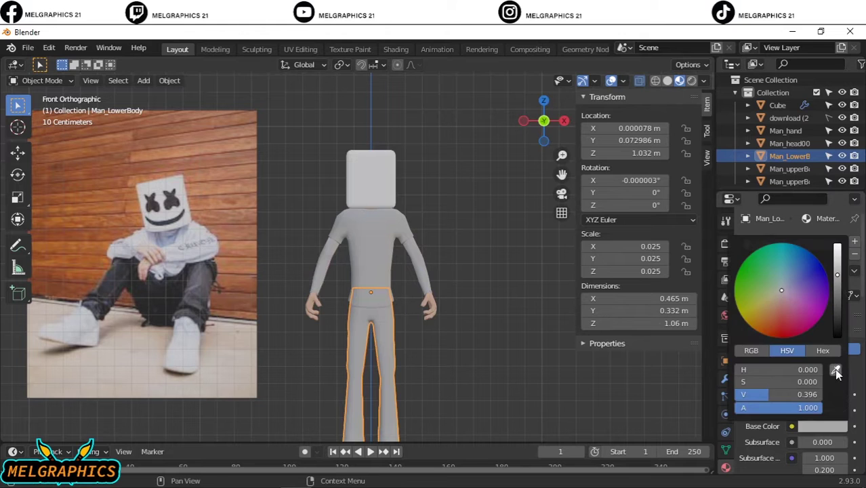
{"action": "left_click", "coordinate": [834, 429]}
{"action": "scroll", "coordinate": [429, 360], "scroll_direction": "down", "scroll_amount": 3}
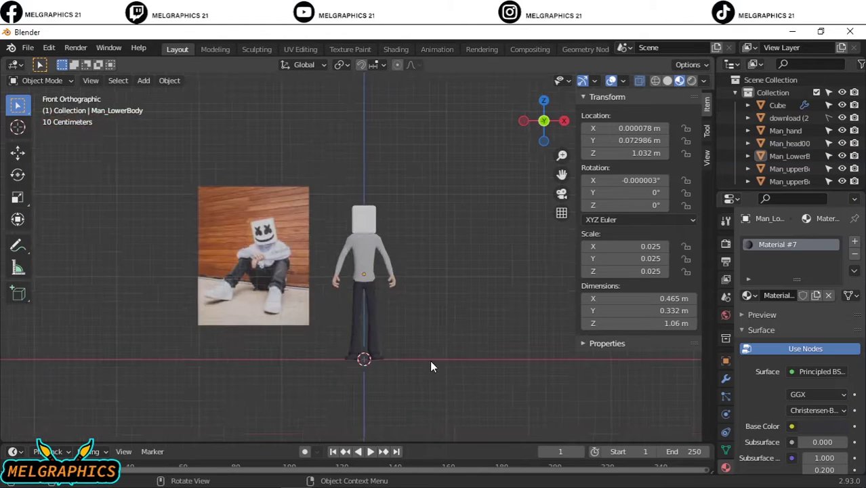
{"action": "scroll", "coordinate": [429, 360], "scroll_direction": "up", "scroll_amount": 5}
{"action": "scroll", "coordinate": [495, 244], "scroll_direction": "up", "scroll_amount": 3}
{"action": "left_click", "coordinate": [284, 203]}
In Edit Mode on the pants mesh, box-select both shoes.
{"action": "left_click", "coordinate": [42, 80]}
{"action": "left_click", "coordinate": [41, 110]}
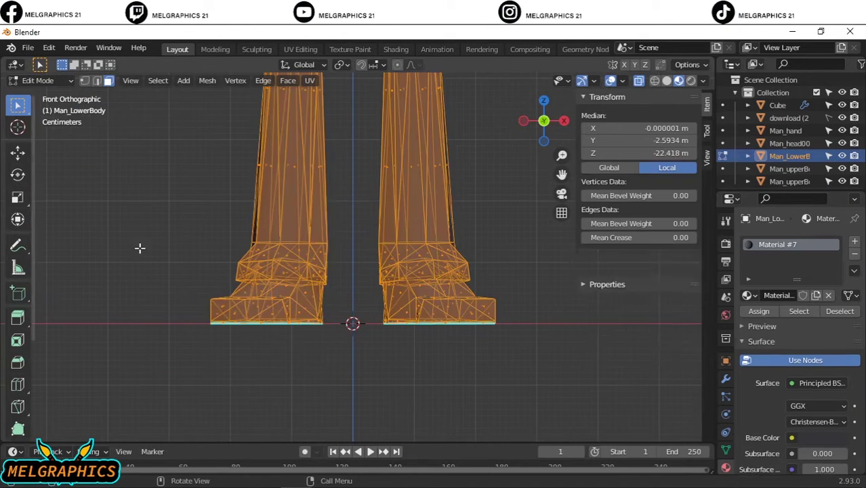
{"action": "left_click_drag", "start_coordinate": [128, 387], "coordinate": [276, 319]}
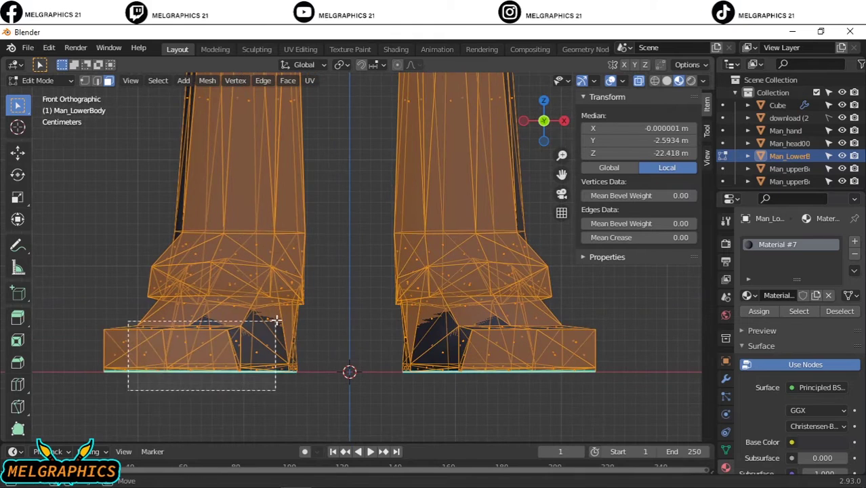
{"action": "left_click_drag", "start_coordinate": [116, 396], "coordinate": [306, 265]}
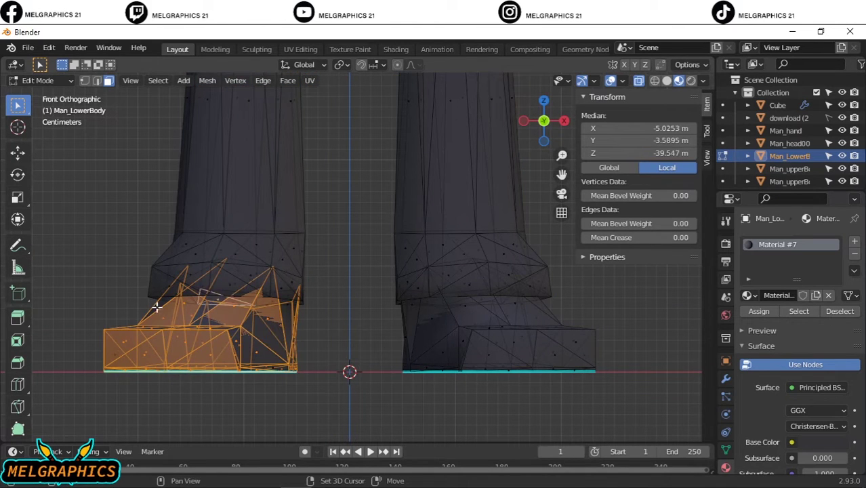
{"action": "left_click_drag", "start_coordinate": [637, 332], "coordinate": [383, 406], "text": "shift"}
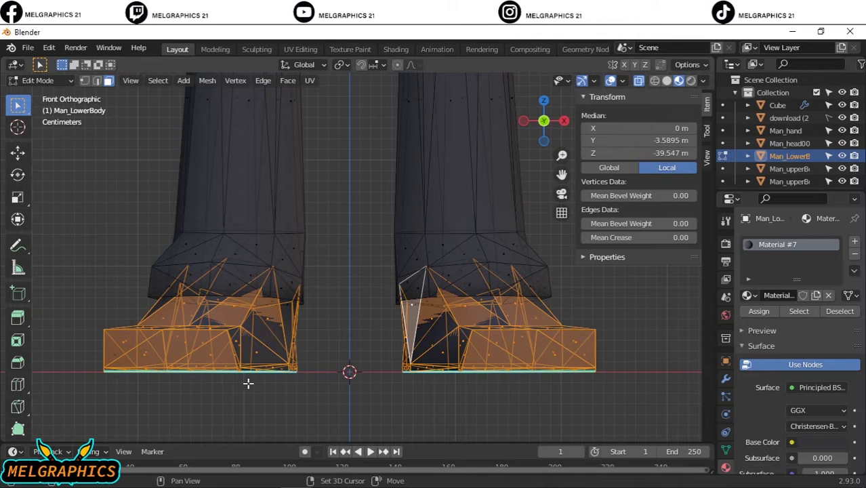
{"action": "left_click_drag", "start_coordinate": [553, 310], "coordinate": [401, 392], "text": "shift"}
Separate the shoes into their own object, Man_LowerBody.001, and select it in Object Mode.
{"action": "right_click", "coordinate": [402, 388]}
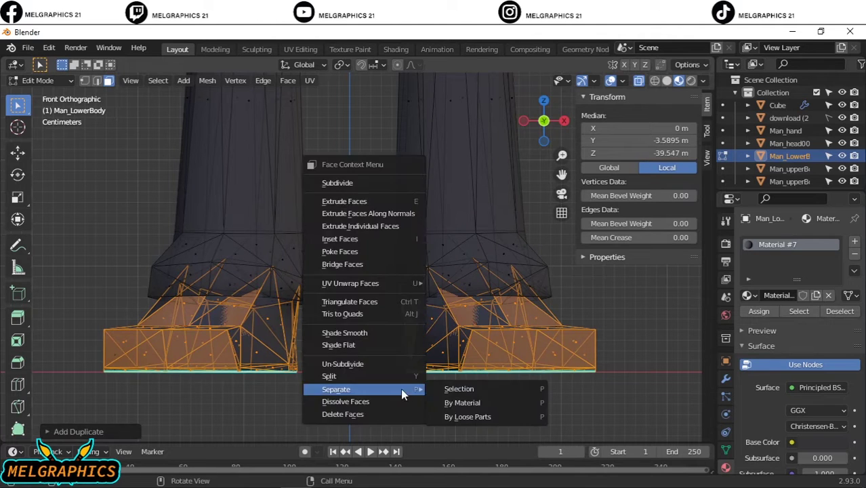
{"action": "left_click", "coordinate": [448, 389]}
{"action": "key", "text": "Tab"}
{"action": "left_click", "coordinate": [429, 368]}
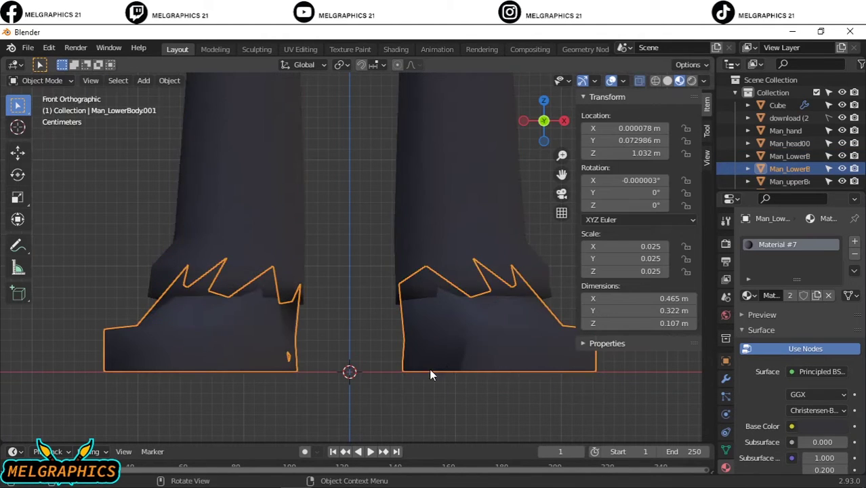
Remove the shoes' inherited pants material so they appear white.
{"action": "left_click", "coordinate": [855, 254]}
{"action": "left_click", "coordinate": [544, 411]}
{"action": "scroll", "coordinate": [342, 381], "scroll_direction": "down", "scroll_amount": 4}
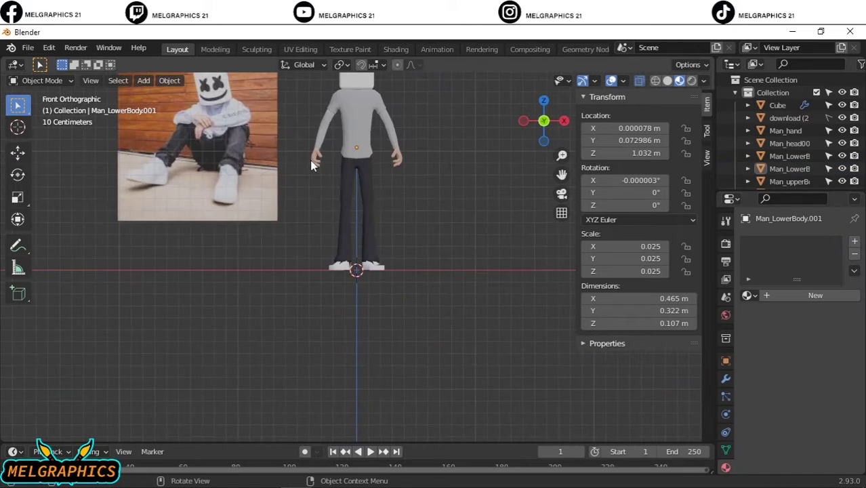
{"action": "scroll", "coordinate": [341, 381], "scroll_direction": "up", "scroll_amount": 3}
{"action": "scroll", "coordinate": [379, 274], "scroll_direction": "down", "scroll_amount": 2}
Replace the sleeves' shared material with a new white Material.001.
{"action": "left_click", "coordinate": [379, 275]}
{"action": "left_click", "coordinate": [855, 254]}
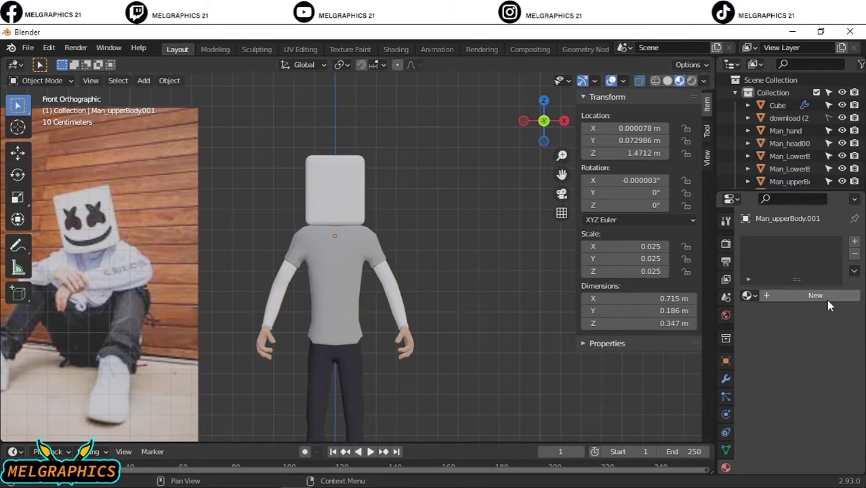
{"action": "left_click", "coordinate": [827, 300]}
{"action": "left_click", "coordinate": [823, 427]}
{"action": "left_click", "coordinate": [410, 297]}
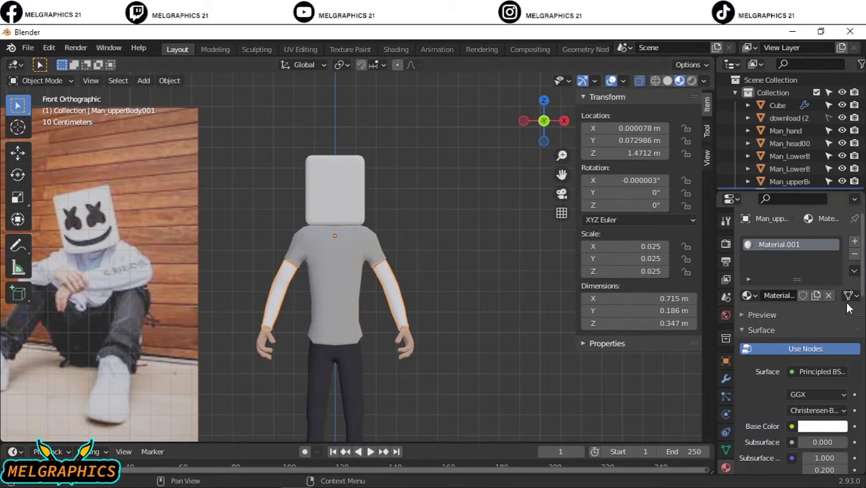
Tint the shirt pale blue-grey by sampling the hoodie colour from the reference photo.
{"action": "left_click", "coordinate": [817, 426]}
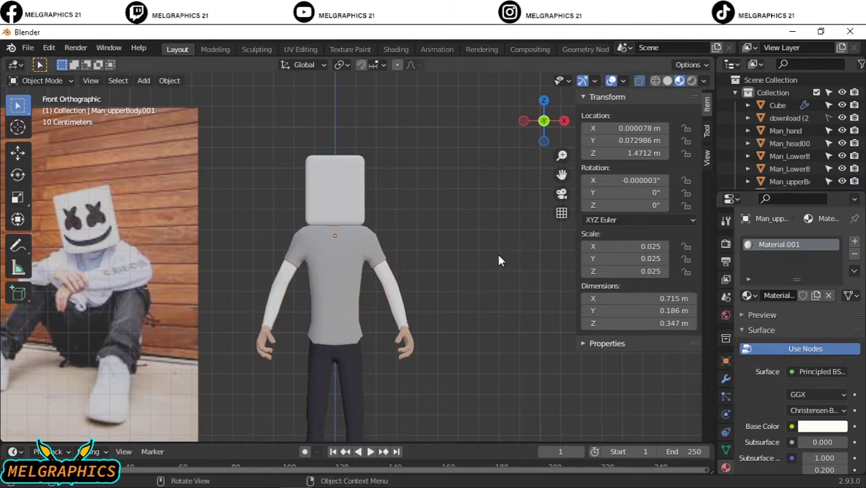
{"action": "left_click", "coordinate": [335, 291]}
{"action": "left_click", "coordinate": [837, 430]}
{"action": "left_click", "coordinate": [740, 367]}
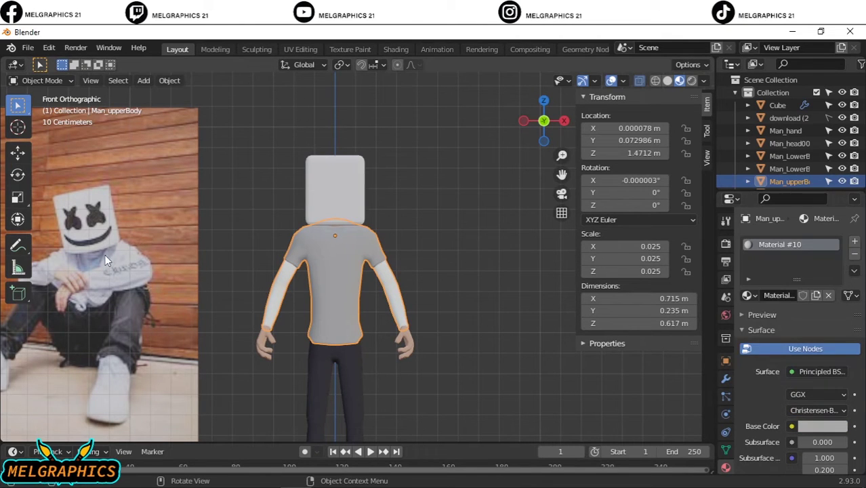
{"action": "left_click", "coordinate": [135, 280]}
Switch the upper body into Sculpt Mode.
{"action": "left_click", "coordinate": [422, 233]}
{"action": "scroll", "coordinate": [422, 233], "scroll_direction": "down", "scroll_amount": 4}
{"action": "scroll", "coordinate": [423, 336], "scroll_direction": "up", "scroll_amount": 4}
{"action": "scroll", "coordinate": [423, 335], "scroll_direction": "down", "scroll_amount": 4}
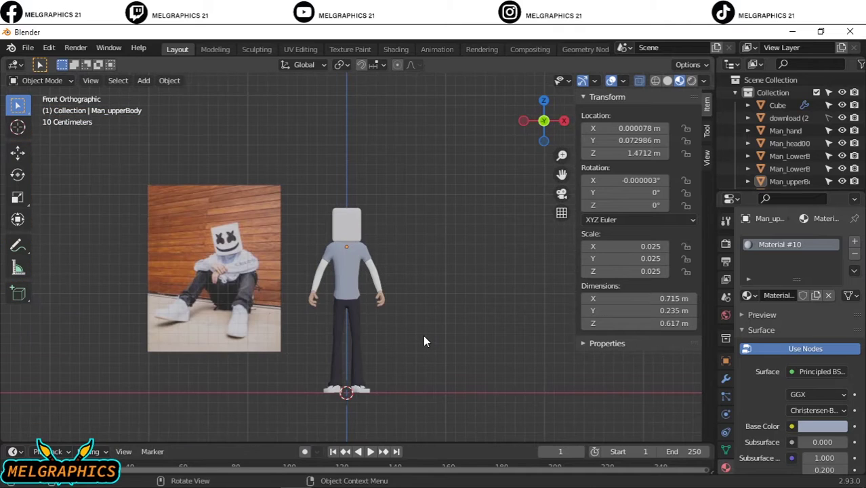
{"action": "scroll", "coordinate": [364, 238], "scroll_direction": "up", "scroll_amount": 3}
{"action": "scroll", "coordinate": [373, 407], "scroll_direction": "down", "scroll_amount": 2}
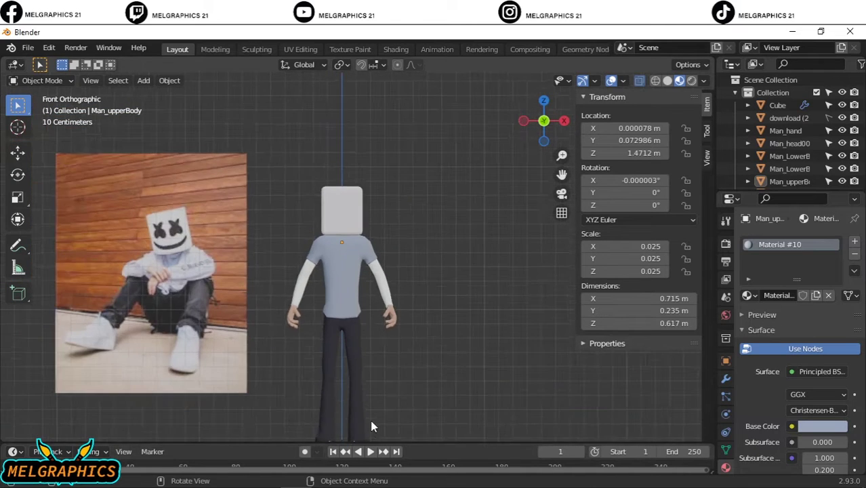
{"action": "left_click", "coordinate": [40, 80]}
{"action": "left_click", "coordinate": [40, 116]}
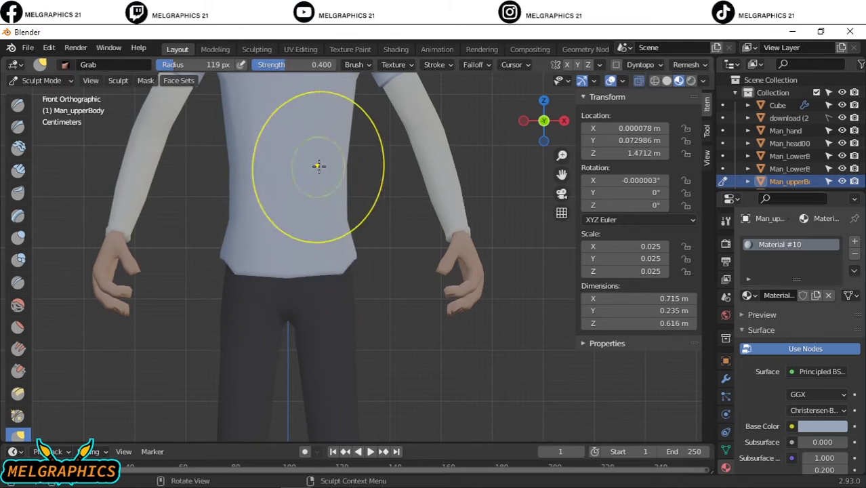
Exit Sculpt Mode and raise the shirt's first Subsurface Radius value from 1.000 to 13.900.
{"action": "scroll", "coordinate": [414, 217], "scroll_direction": "up", "scroll_amount": 5}
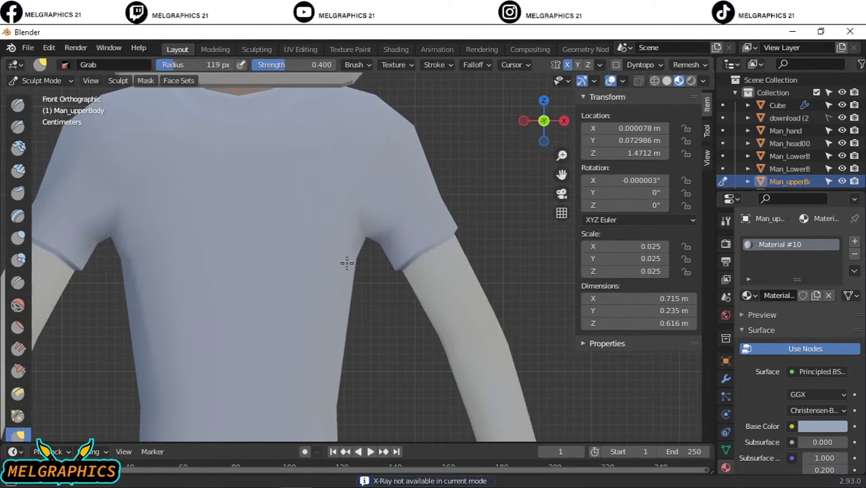
{"action": "scroll", "coordinate": [399, 133], "scroll_direction": "down", "scroll_amount": 5}
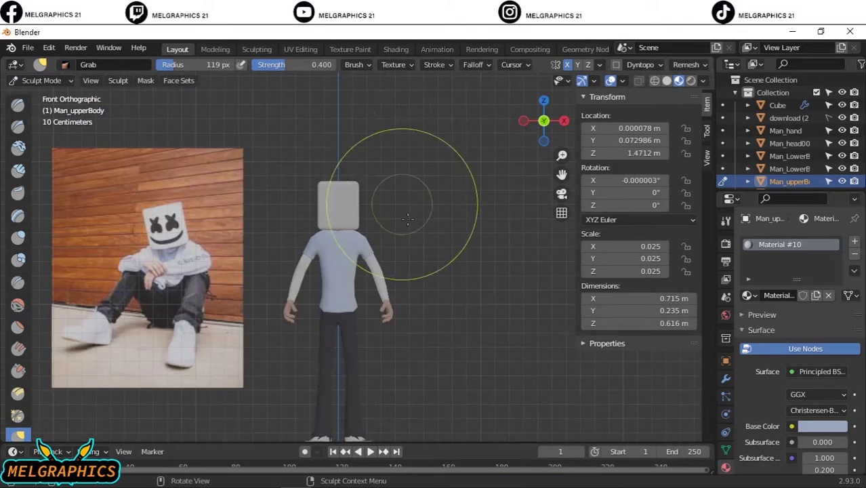
{"action": "scroll", "coordinate": [435, 290], "scroll_direction": "up", "scroll_amount": 4}
{"action": "middle_click_drag", "start_coordinate": [522, 145], "coordinate": [68, 98], "text": "shift"}
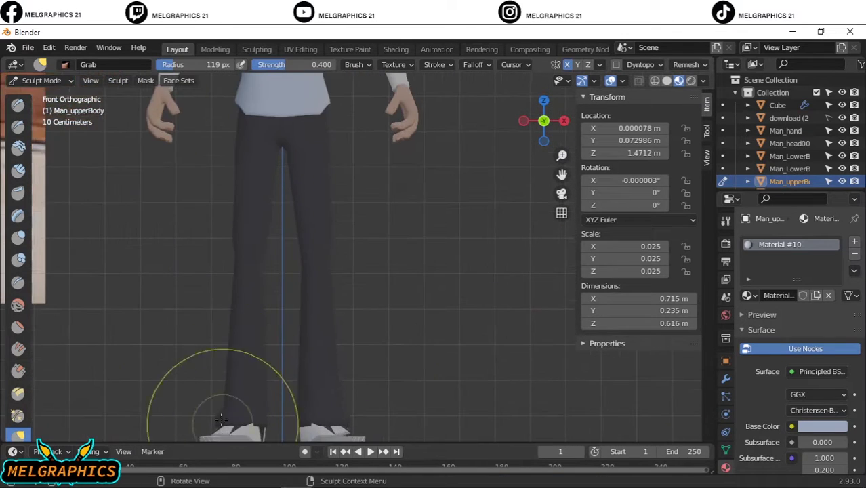
{"action": "key", "text": "ctrl+Tab"}
{"action": "middle_click_drag", "start_coordinate": [460, 203], "coordinate": [460, 434], "text": "shift"}
{"action": "mouse_move", "coordinate": [822, 366]}
{"action": "left_mouse_down"}
{"action": "mouse_move", "coordinate": [847, 365]}
{"action": "mouse_move", "coordinate": [819, 366]}
{"action": "left_mouse_up"}
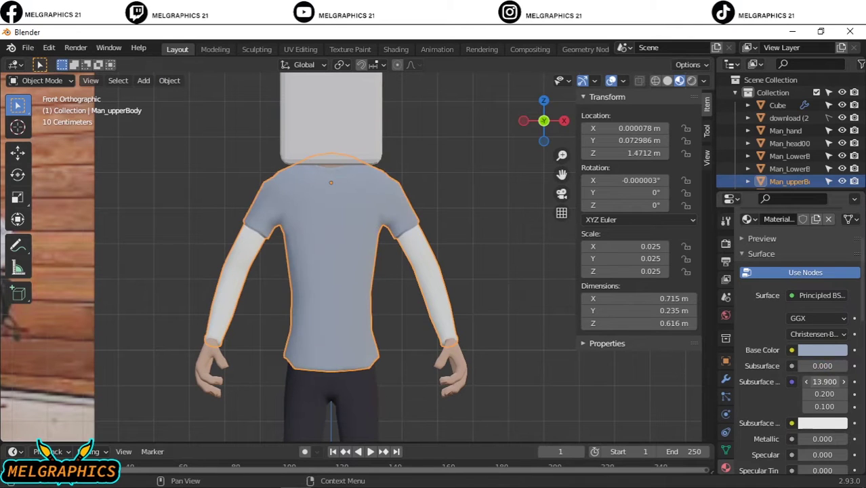
Raise the shirt material's Roughness from 0.553 to 0.654.
{"action": "scroll", "coordinate": [824, 406], "scroll_direction": "down", "scroll_amount": 1}
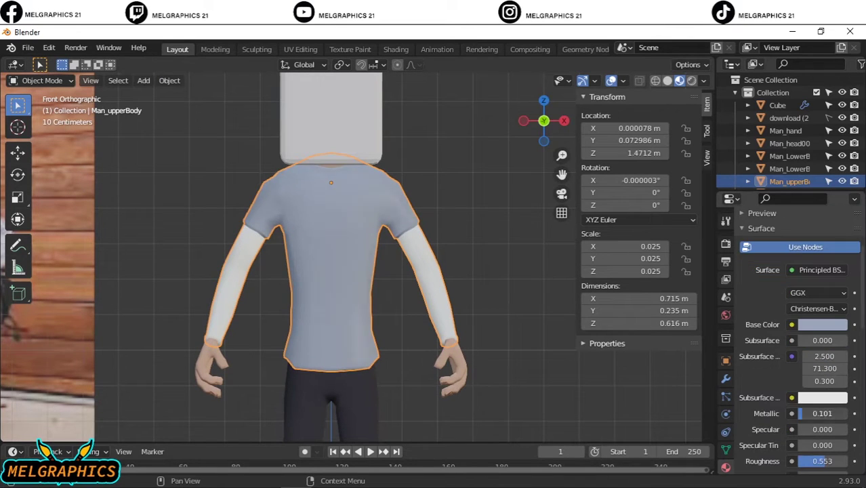
{"action": "left_click_drag", "start_coordinate": [803, 414], "coordinate": [821, 413]}
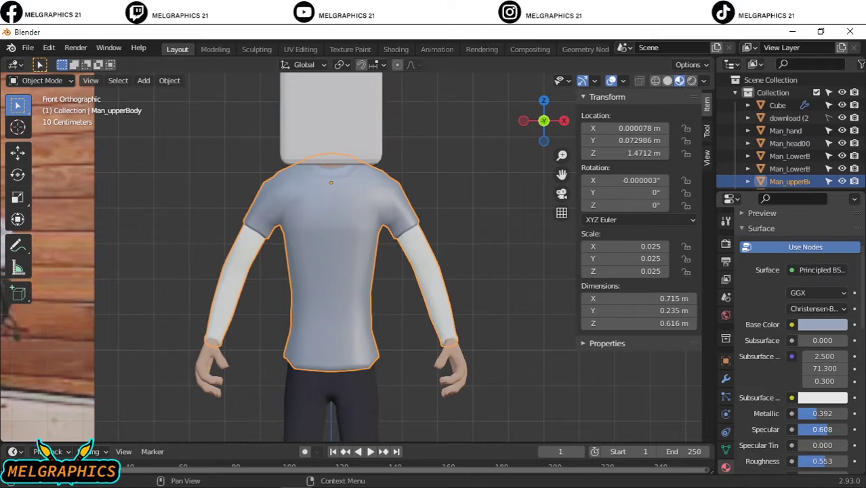
{"action": "scroll", "coordinate": [813, 398], "scroll_direction": "down", "scroll_amount": 2}
{"action": "mouse_move", "coordinate": [822, 411]}
{"action": "left_mouse_down"}
{"action": "mouse_move", "coordinate": [833, 412]}
{"action": "mouse_move", "coordinate": [827, 388]}
{"action": "left_mouse_up"}
{"action": "scroll", "coordinate": [823, 426], "scroll_direction": "down", "scroll_amount": 3}
{"action": "scroll", "coordinate": [823, 426], "scroll_direction": "down", "scroll_amount": 1}
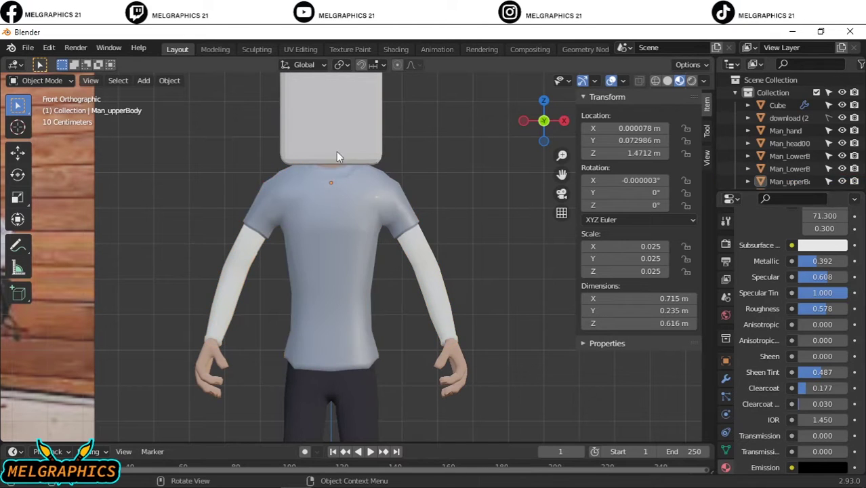
Inspect the sleeves' and trousers' materials, then return to the front orthographic view.
{"action": "left_click", "coordinate": [244, 275]}
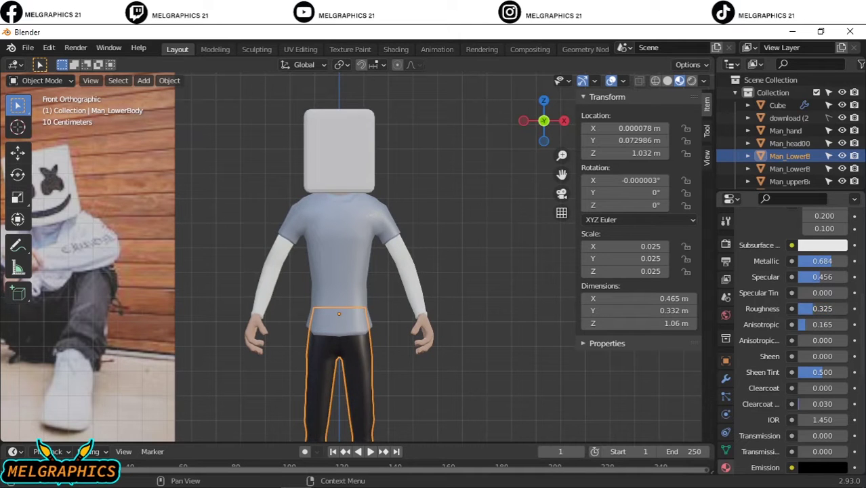
{"action": "scroll", "coordinate": [435, 356], "scroll_direction": "down", "scroll_amount": 4}
{"action": "left_click", "coordinate": [434, 355]}
{"action": "scroll", "coordinate": [375, 428], "scroll_direction": "up", "scroll_amount": 1}
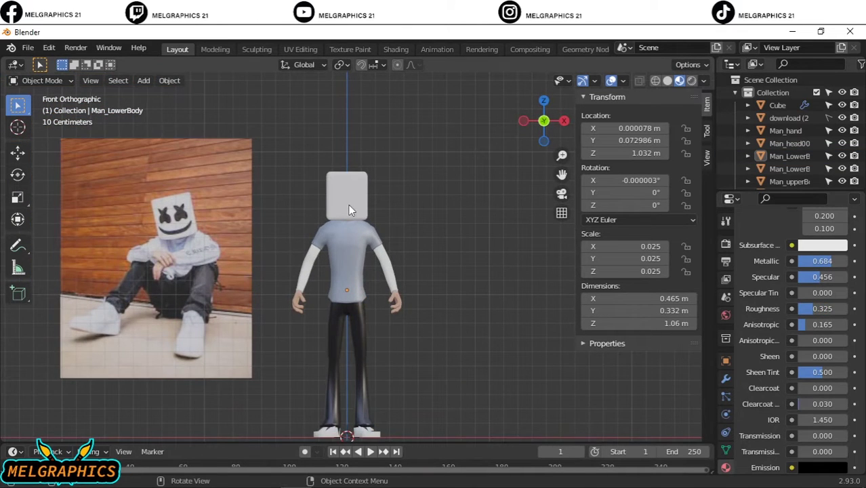
{"action": "middle_click_drag", "start_coordinate": [349, 205], "coordinate": [554, 346]}
{"action": "key", "text": "KP_1"}
{"action": "scroll", "coordinate": [393, 326], "scroll_direction": "up", "scroll_amount": 4}
{"action": "scroll", "coordinate": [393, 326], "scroll_direction": "down", "scroll_amount": 5}
Add a UV sphere and shrink it to 0.043 below the character's feet.
{"action": "left_click", "coordinate": [349, 214]}
{"action": "left_click", "coordinate": [59, 81]}
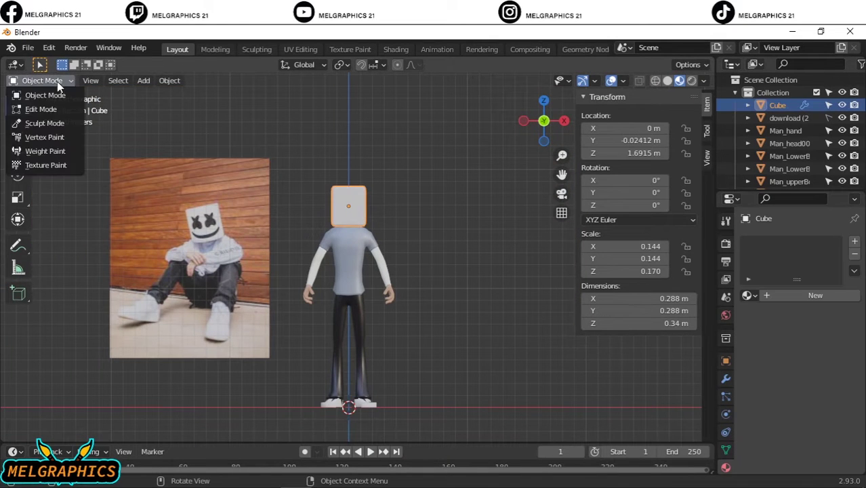
{"action": "left_click", "coordinate": [448, 217]}
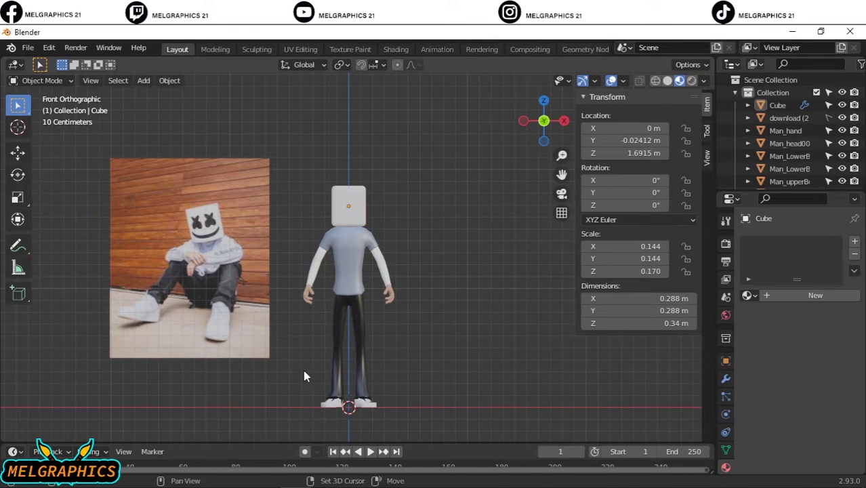
{"action": "key", "text": "shift+a"}
{"action": "left_click", "coordinate": [392, 257]}
{"action": "key", "text": "s"}
{"action": "key", "text": "Return"}
{"action": "key", "text": "KP_Decimal"}
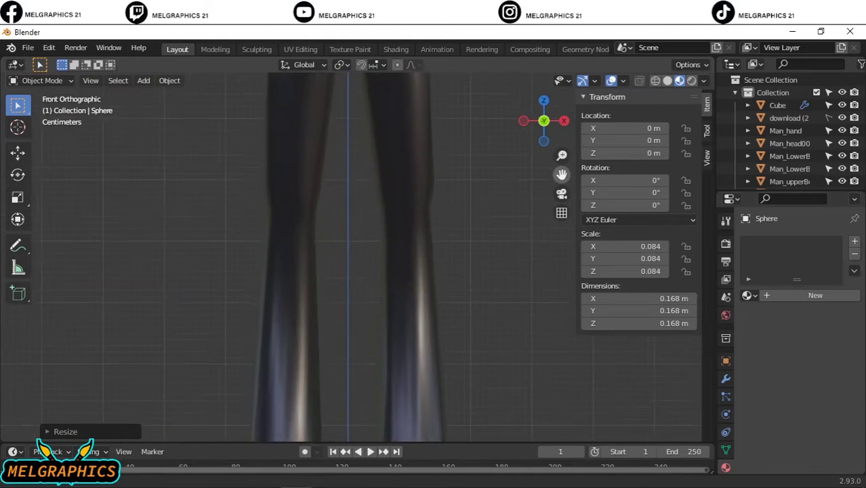
{"action": "scroll", "coordinate": [336, 317], "scroll_direction": "down", "scroll_amount": 5}
{"action": "key", "text": "s"}
{"action": "left_click", "coordinate": [513, 290]}
{"action": "scroll", "coordinate": [512, 290], "scroll_direction": "down", "scroll_amount": 5}
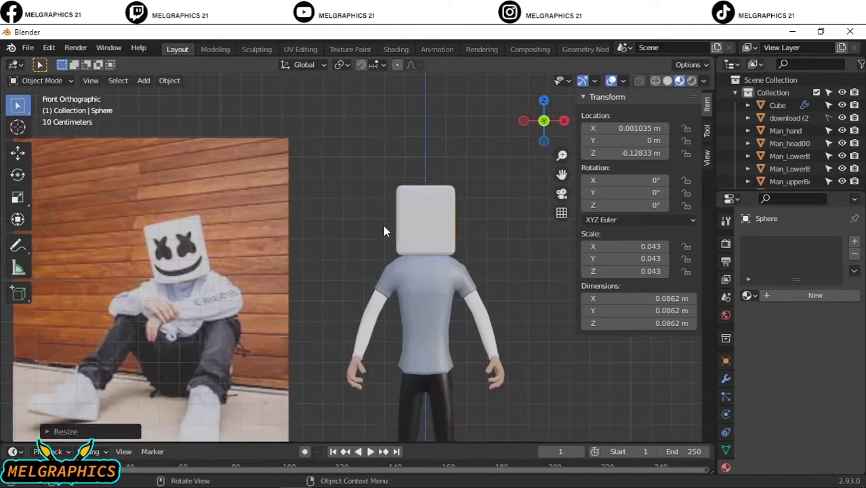
Make the Cube head near-white with Metallic 0.418, Specular 0.297 and Roughness 0.481.
{"action": "left_click", "coordinate": [414, 220]}
{"action": "middle_click_drag", "start_coordinate": [474, 223], "coordinate": [406, 242], "text": "shift"}
{"action": "left_click", "coordinate": [822, 426]}
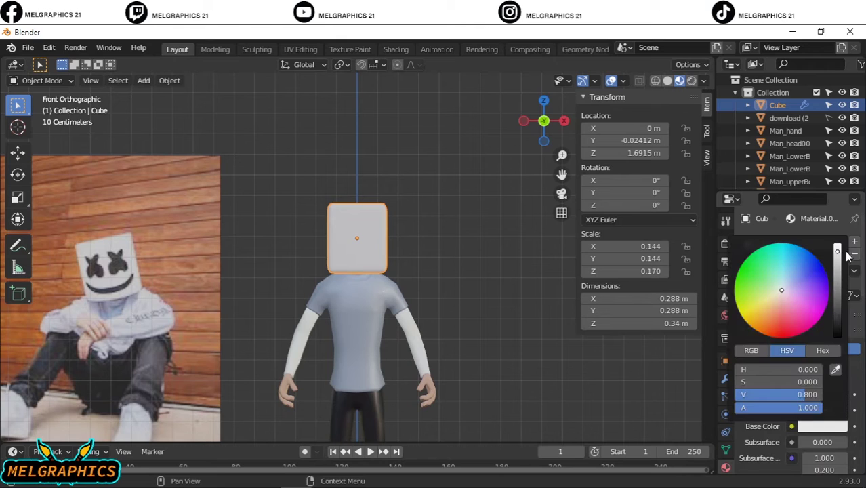
{"action": "scroll", "coordinate": [815, 404], "scroll_direction": "down", "scroll_amount": 5}
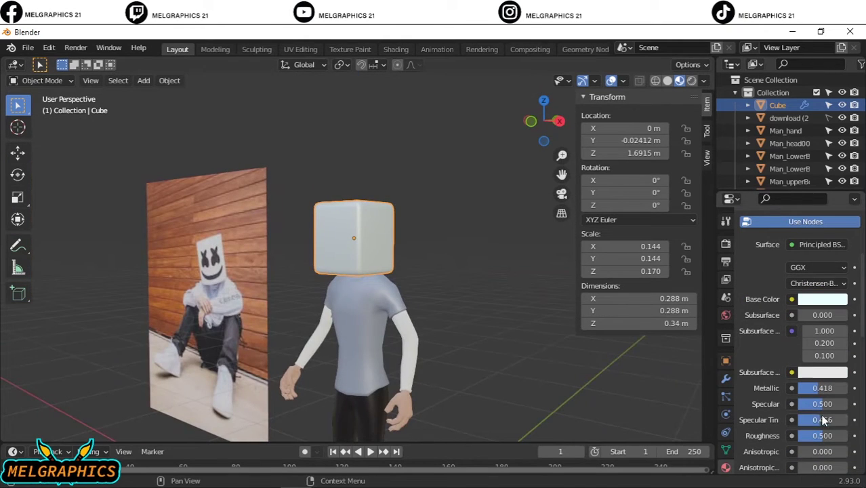
{"action": "scroll", "coordinate": [820, 452], "scroll_direction": "down", "scroll_amount": 3}
{"action": "key", "text": "KP_1"}
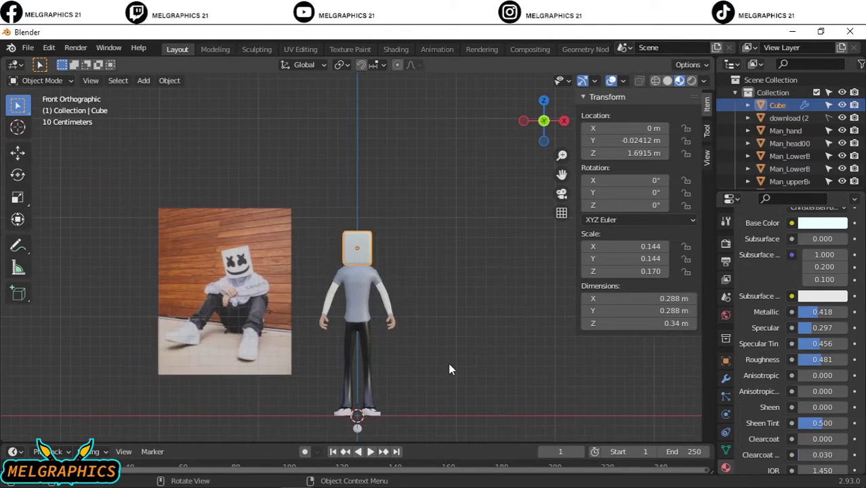
Try sculpting the first sphere, then return to Object Mode and delete it.
{"action": "left_click", "coordinate": [28, 80]}
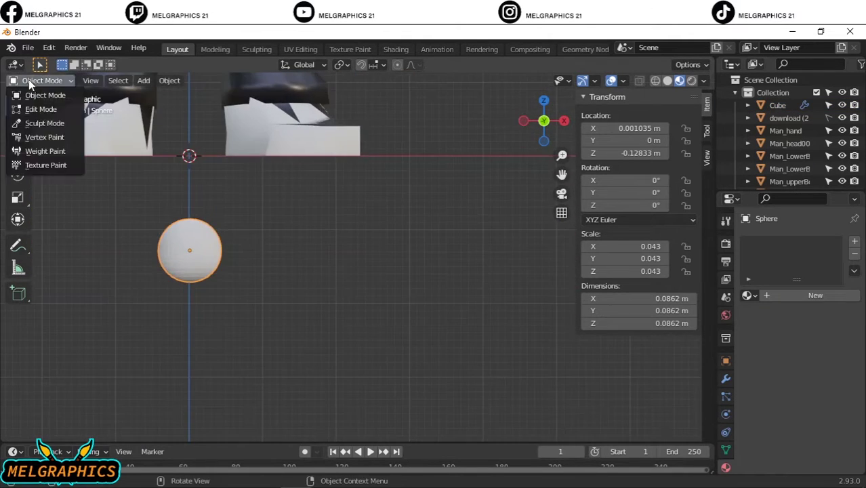
{"action": "left_click", "coordinate": [40, 123]}
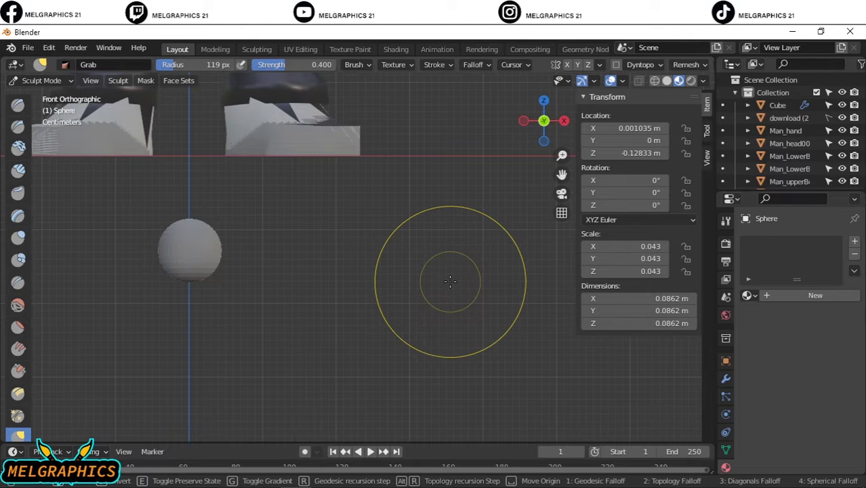
{"action": "key", "text": "Escape"}
{"action": "left_click", "coordinate": [28, 80]}
{"action": "left_click", "coordinate": [39, 95]}
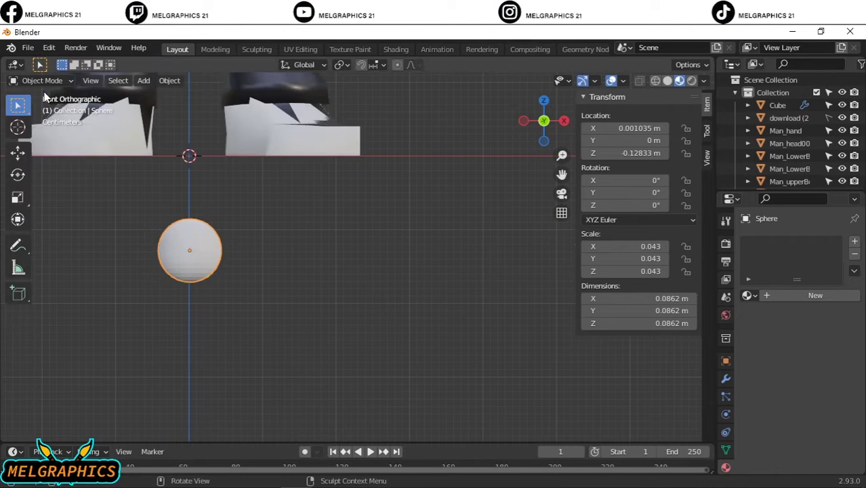
{"action": "left_click", "coordinate": [29, 80]}
{"action": "left_click", "coordinate": [39, 122]}
{"action": "key", "text": "shift+a"}
{"action": "key", "text": "Escape"}
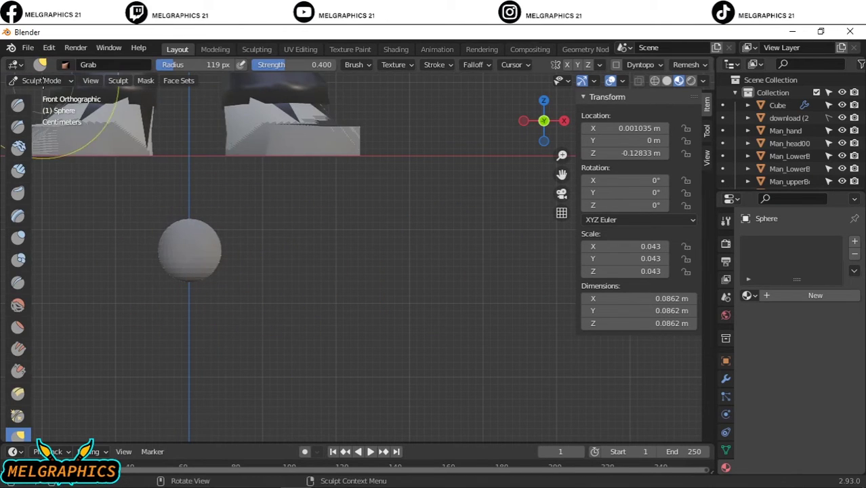
{"action": "key", "text": "ctrl+Tab"}
{"action": "key", "text": "Delete"}
Add a new small UV sphere and pull its sides out into a four-pointed star with Grab.
{"action": "key", "text": "shift+a"}
{"action": "left_click", "coordinate": [310, 261]}
{"action": "key", "text": "s"}
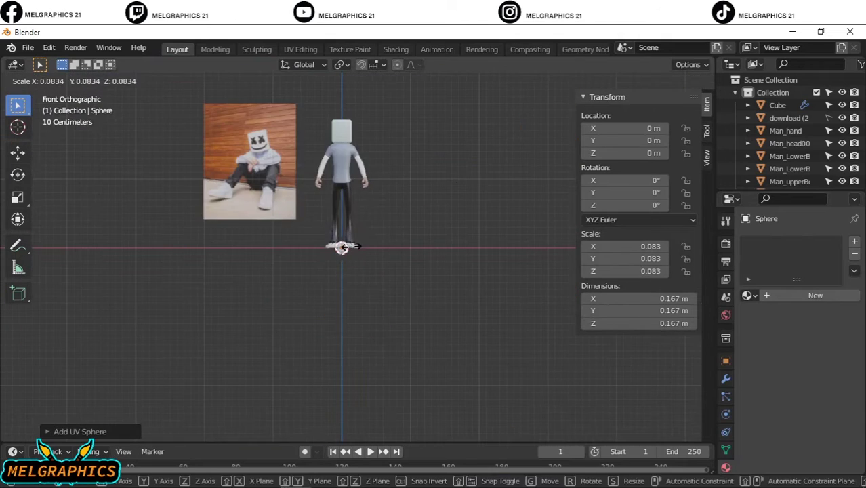
{"action": "left_click", "coordinate": [342, 248]}
{"action": "scroll", "coordinate": [356, 256], "scroll_direction": "up", "scroll_amount": 10}
{"action": "middle_click_drag", "start_coordinate": [6, 161], "coordinate": [132, 247], "text": "shift"}
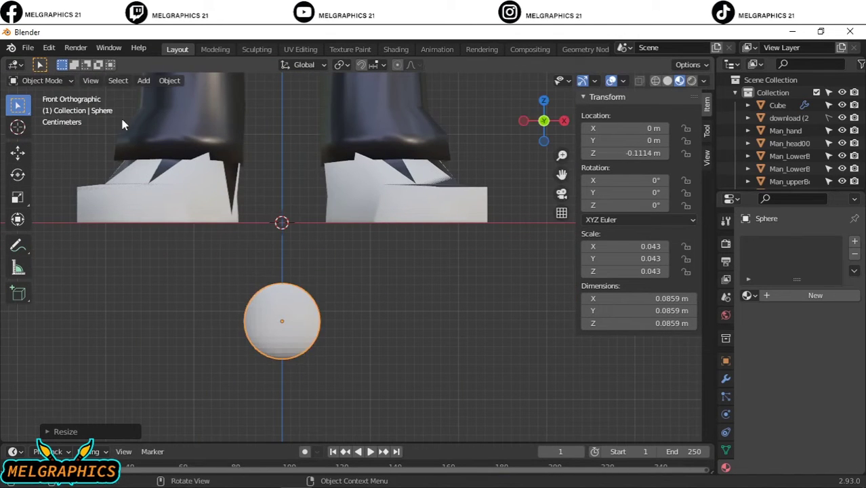
{"action": "left_click", "coordinate": [34, 81]}
{"action": "left_click", "coordinate": [43, 120]}
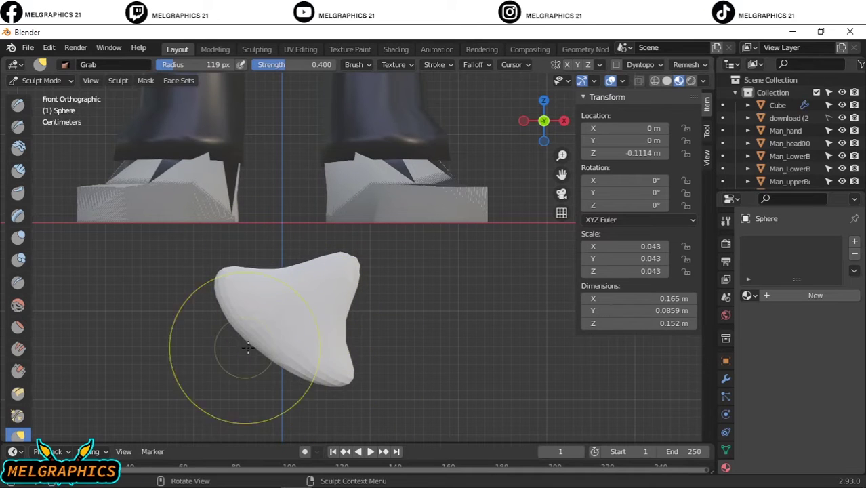
{"action": "left_click_drag", "start_coordinate": [247, 347], "coordinate": [218, 323]}
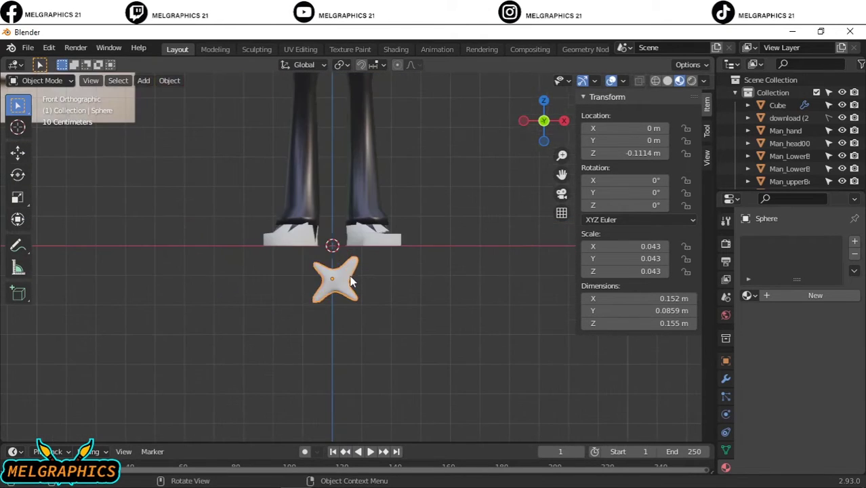
Shrink the star and move it up onto the left of the head's face.
{"action": "key", "text": "g"}
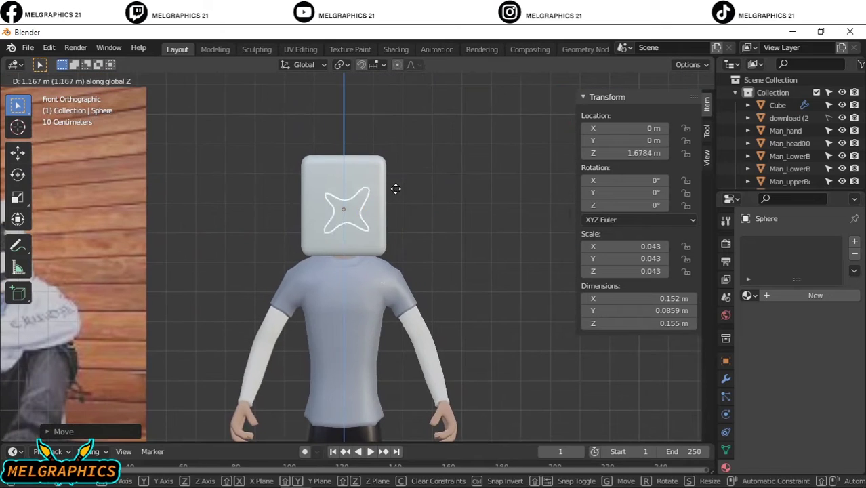
{"action": "key", "text": "s"}
{"action": "left_click", "coordinate": [387, 194]}
{"action": "scroll", "coordinate": [387, 194], "scroll_direction": "up", "scroll_amount": 5}
{"action": "key", "text": "g"}
{"action": "key", "text": "x"}
{"action": "left_click", "coordinate": [300, 315]}
{"action": "key", "text": "g"}
{"action": "key", "text": "z"}
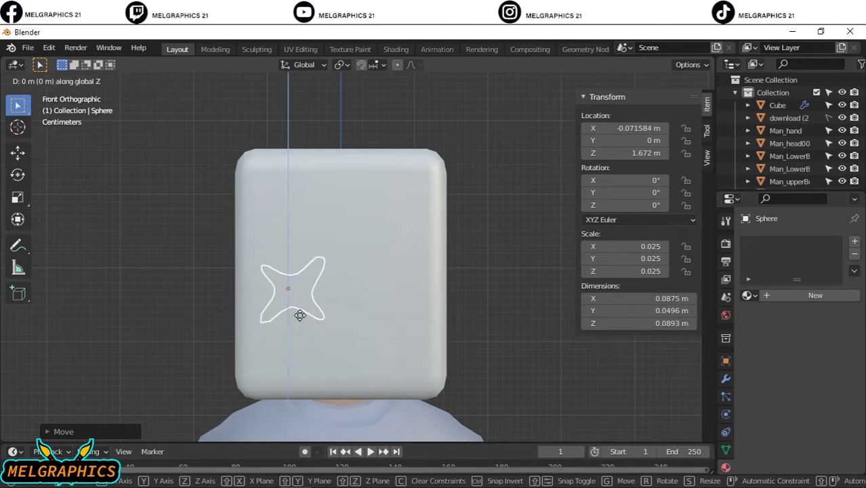
{"action": "left_click", "coordinate": [297, 272]}
From the side view, move the star along Y flush with the head's front.
{"action": "key", "text": "KP_3"}
{"action": "key", "text": "g"}
{"action": "key", "text": "y"}
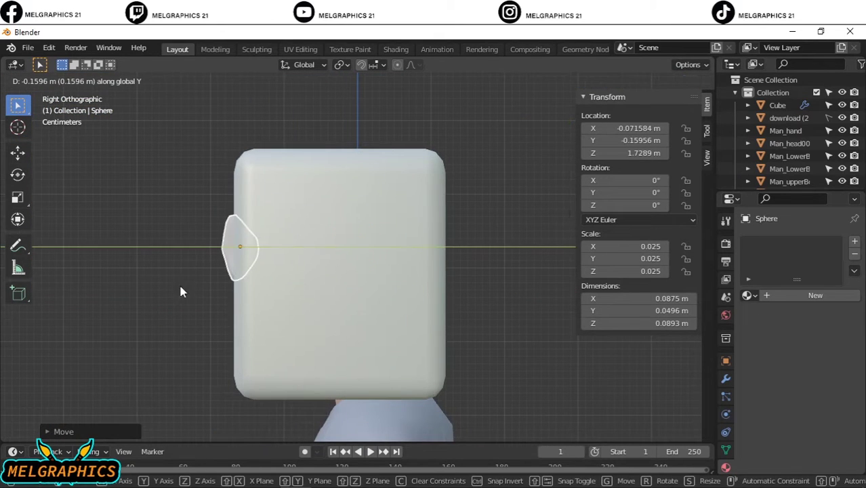
{"action": "left_click", "coordinate": [181, 292]}
{"action": "key", "text": "KP_1"}
Give the star a new black material and enlarge it slightly to 0.026.
{"action": "left_click", "coordinate": [816, 295]}
{"action": "left_click", "coordinate": [822, 425]}
{"action": "left_click", "coordinate": [789, 407]}
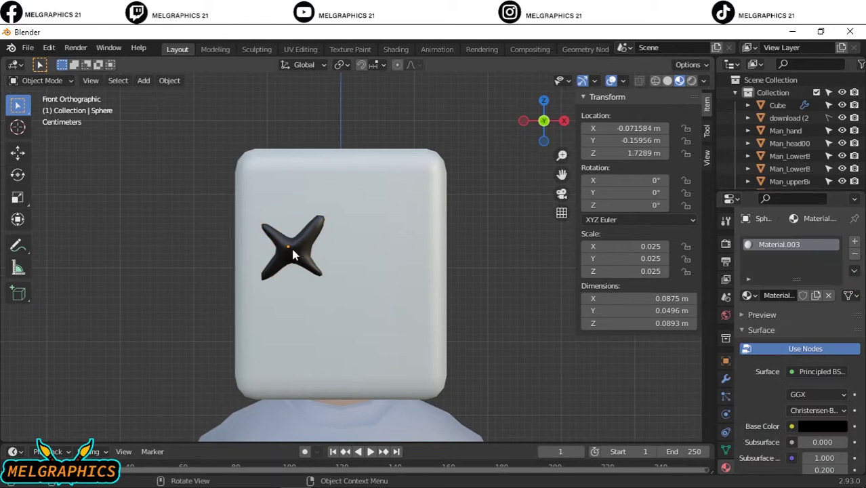
{"action": "key", "text": "s"}
{"action": "left_click", "coordinate": [261, 271]}
Lower the star's Roughness to 0 for a glossy finish and begin adding a Solidify modifier.
{"action": "scroll", "coordinate": [826, 405], "scroll_direction": "down", "scroll_amount": 5}
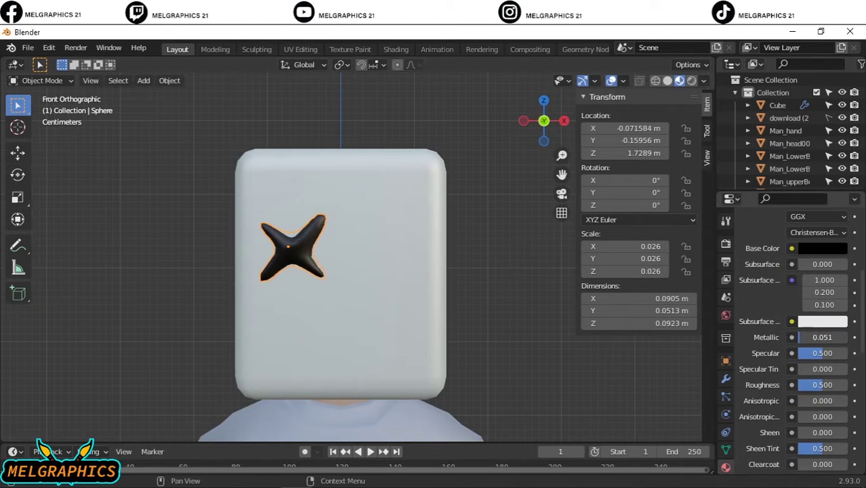
{"action": "left_click_drag", "start_coordinate": [822, 336], "coordinate": [841, 337]}
{"action": "scroll", "coordinate": [804, 392], "scroll_direction": "down", "scroll_amount": 3}
{"action": "left_click_drag", "start_coordinate": [822, 282], "coordinate": [810, 282]}
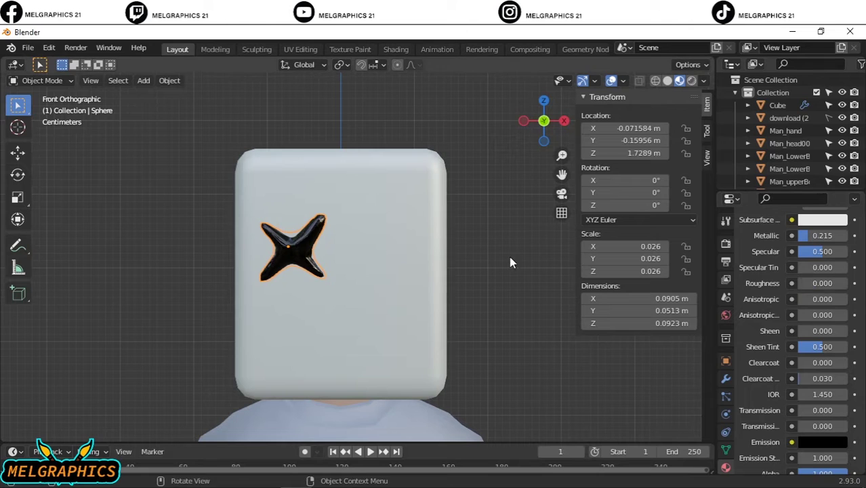
{"action": "left_click", "coordinate": [726, 379]}
{"action": "left_click", "coordinate": [800, 241]}
Add a Mirror modifier to the star shape and apply it.
{"action": "left_click", "coordinate": [655, 457]}
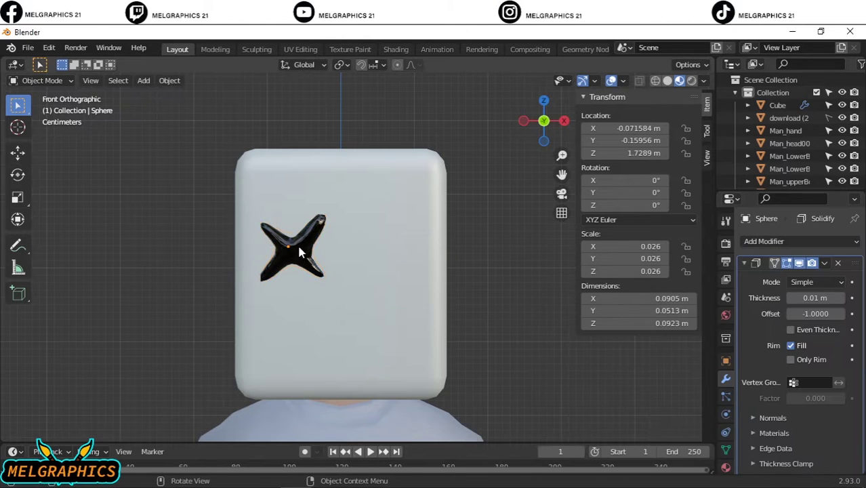
{"action": "left_click", "coordinate": [799, 241]}
{"action": "left_click", "coordinate": [654, 383]}
{"action": "scroll", "coordinate": [816, 360], "scroll_direction": "down", "scroll_amount": 4}
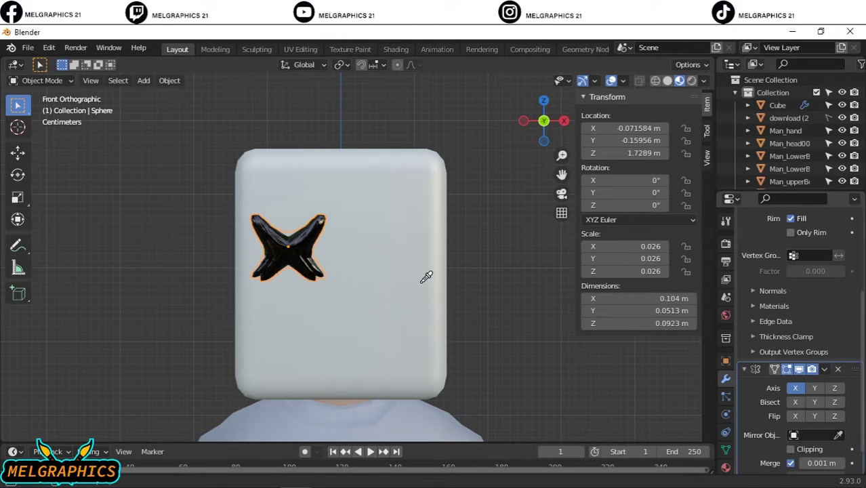
{"action": "left_click", "coordinate": [825, 368]}
{"action": "left_click", "coordinate": [773, 394]}
{"action": "scroll", "coordinate": [472, 257], "scroll_direction": "down", "scroll_amount": 5}
{"action": "scroll", "coordinate": [472, 256], "scroll_direction": "up", "scroll_amount": 5}
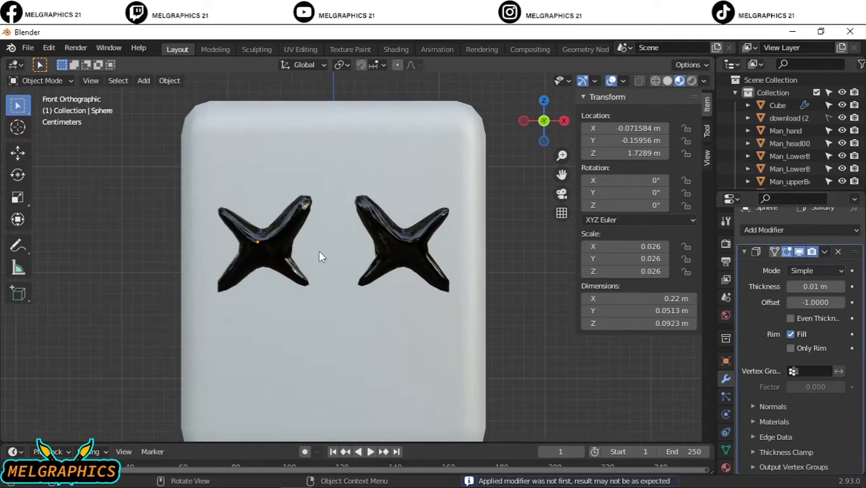
Shrink the star eye and move it onto the head's face.
{"action": "key", "text": "s"}
{"action": "left_click", "coordinate": [427, 189]}
{"action": "key", "text": "s"}
{"action": "left_click", "coordinate": [390, 187]}
{"action": "key", "text": "g"}
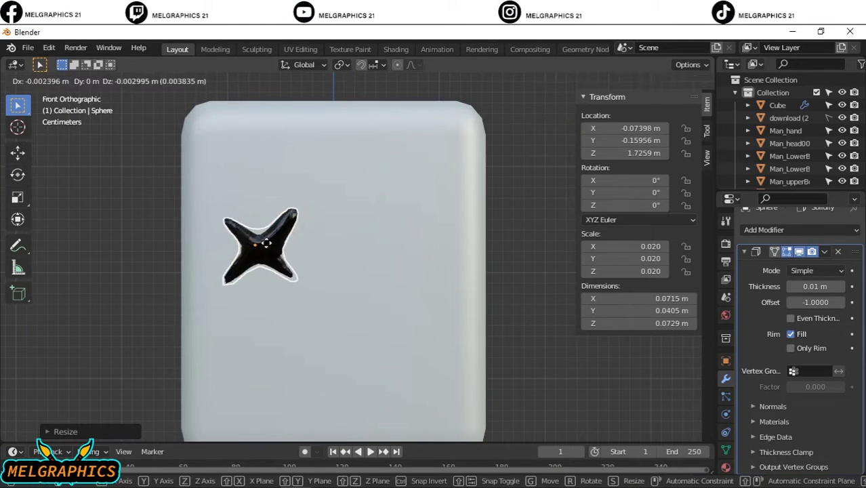
{"action": "left_click", "coordinate": [366, 210]}
Enlarge the star eye slightly and fine-tune its position on the face.
{"action": "scroll", "coordinate": [312, 272], "scroll_direction": "down", "scroll_amount": 5}
{"action": "scroll", "coordinate": [312, 273], "scroll_direction": "up", "scroll_amount": 4}
{"action": "key", "text": "s"}
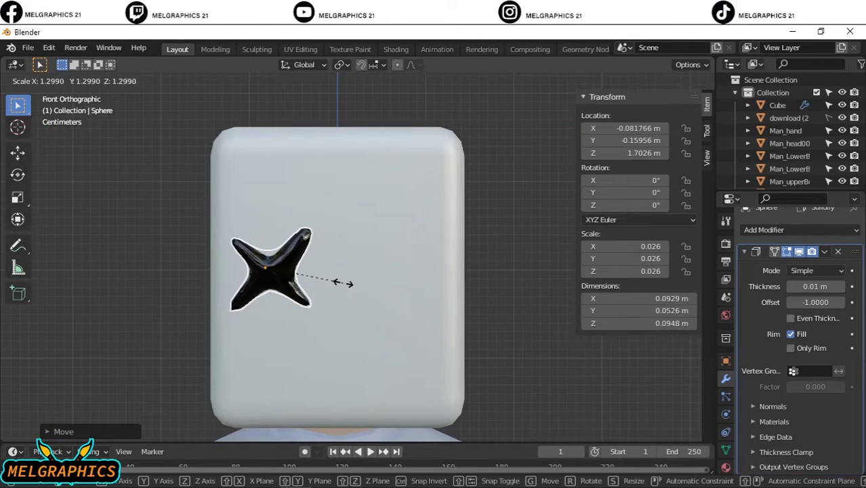
{"action": "left_click", "coordinate": [342, 283]}
{"action": "key", "text": "g"}
{"action": "left_click", "coordinate": [298, 272]}
{"action": "scroll", "coordinate": [299, 272], "scroll_direction": "down", "scroll_amount": 5}
{"action": "scroll", "coordinate": [298, 271], "scroll_direction": "up", "scroll_amount": 5}
Mirror the star across the head Cube into a second eye, apply it, and centre the origin.
{"action": "left_click", "coordinate": [764, 230]}
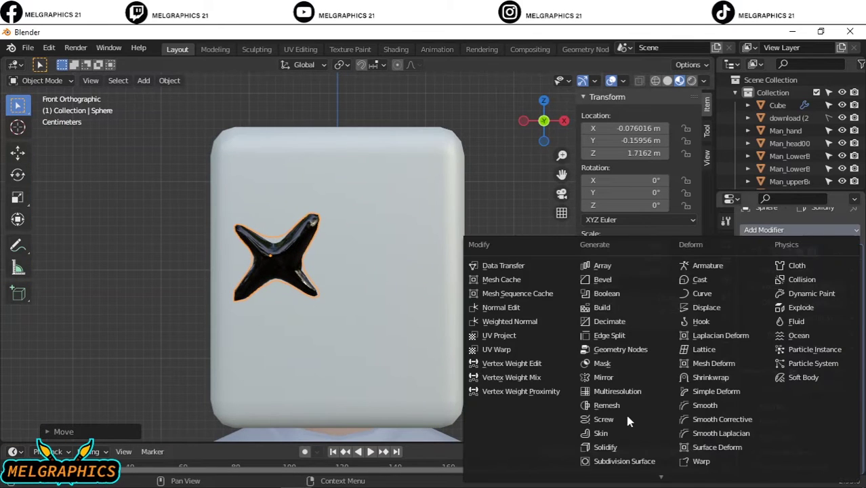
{"action": "left_click", "coordinate": [603, 377]}
{"action": "scroll", "coordinate": [822, 380], "scroll_direction": "down", "scroll_amount": 5}
{"action": "left_click", "coordinate": [377, 251]}
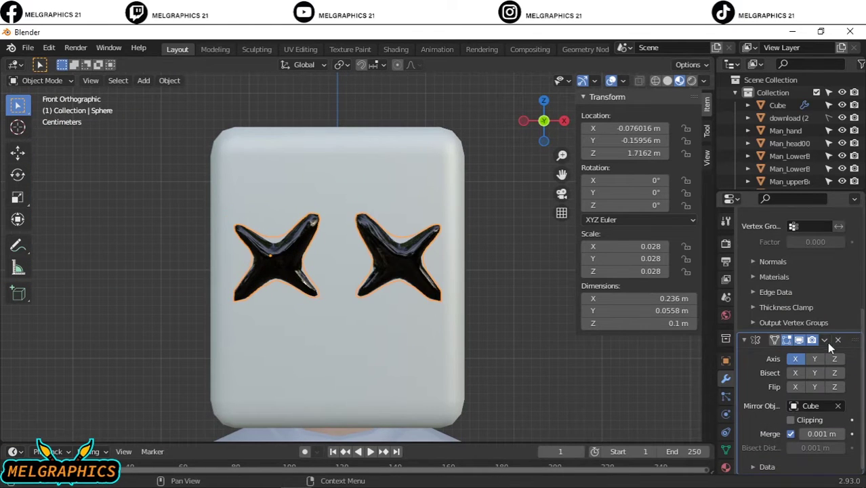
{"action": "left_click", "coordinate": [825, 339]}
{"action": "left_click", "coordinate": [780, 351]}
{"action": "right_click", "coordinate": [305, 298]}
{"action": "left_click", "coordinate": [430, 253]}
{"action": "scroll", "coordinate": [397, 386], "scroll_direction": "down", "scroll_amount": 5}
{"action": "scroll", "coordinate": [398, 383], "scroll_direction": "down", "scroll_amount": 4}
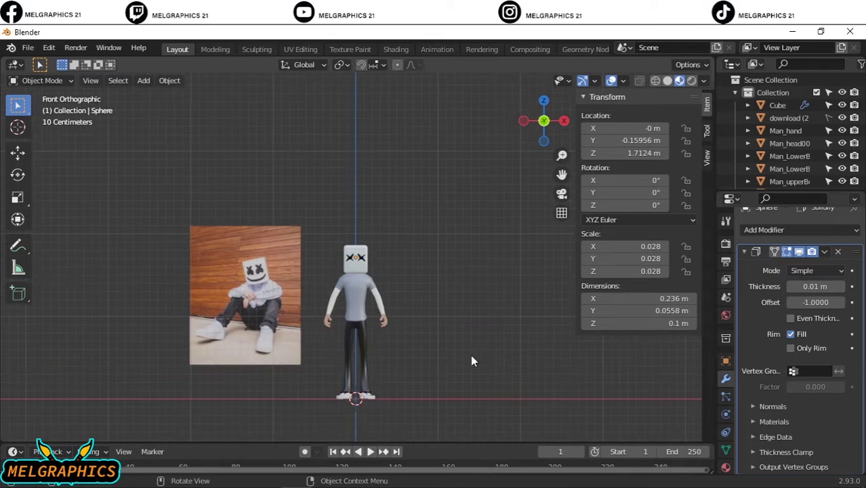
{"action": "key", "text": "shift+a"}
Add a UV sphere, shrink it, and place it below the character's feet.
{"action": "left_click", "coordinate": [461, 266]}
{"action": "key", "text": "s"}
{"action": "left_click", "coordinate": [366, 316]}
{"action": "scroll", "coordinate": [365, 316], "scroll_direction": "up", "scroll_amount": 5}
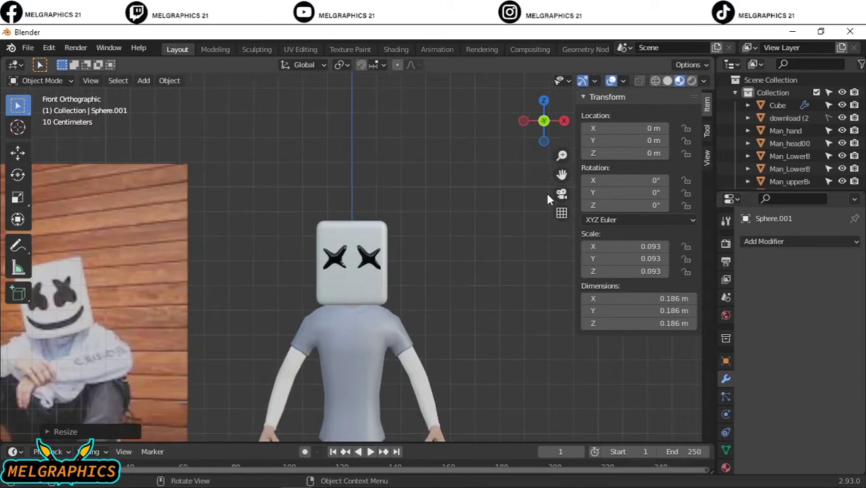
{"action": "scroll", "coordinate": [366, 316], "scroll_direction": "up", "scroll_amount": 3}
{"action": "key", "text": "g"}
{"action": "key", "text": "z"}
{"action": "left_click", "coordinate": [354, 366]}
{"action": "key", "text": "s"}
{"action": "left_click", "coordinate": [338, 365]}
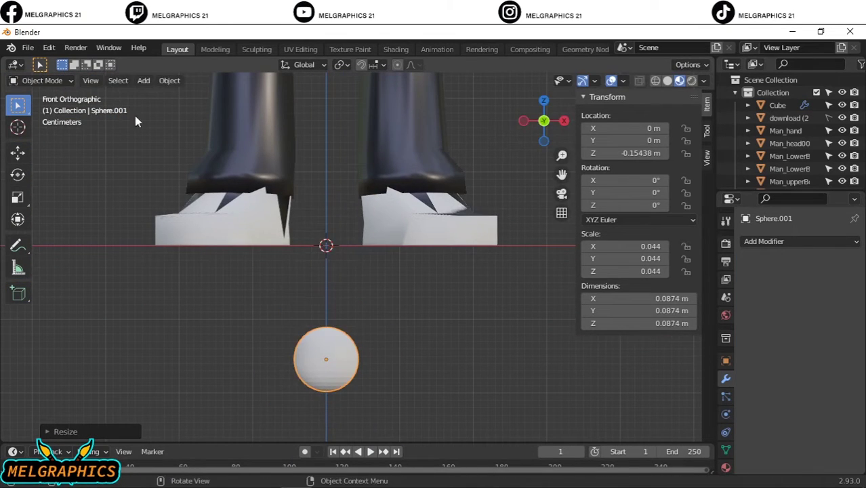
Sculpt the sphere with the Grab brush into a curved smile, then return to Object Mode.
{"action": "left_click", "coordinate": [42, 80]}
{"action": "left_click", "coordinate": [54, 124]}
{"action": "left_click_drag", "start_coordinate": [404, 357], "coordinate": [454, 356]}
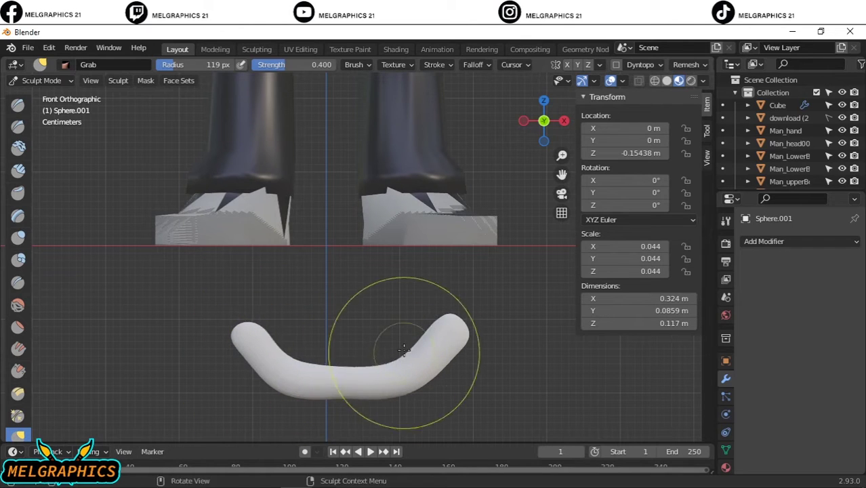
{"action": "scroll", "coordinate": [548, 350], "scroll_direction": "down", "scroll_amount": 3}
{"action": "scroll", "coordinate": [376, 300], "scroll_direction": "up", "scroll_amount": 3}
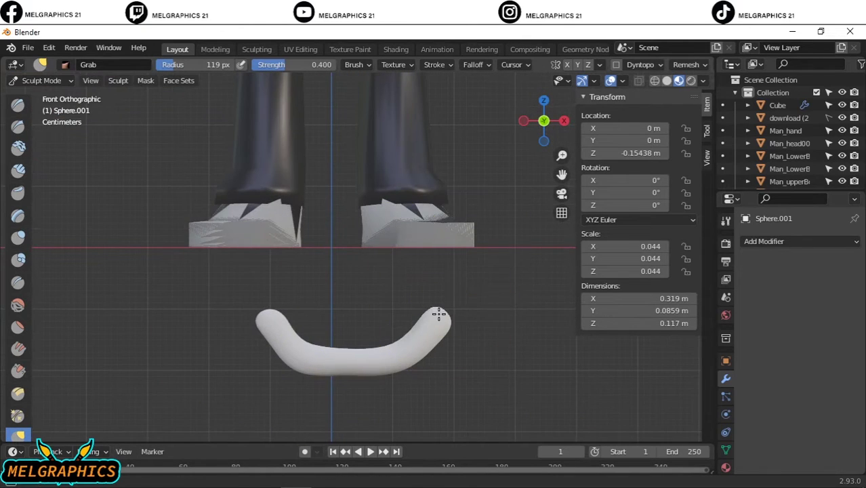
{"action": "left_click", "coordinate": [40, 80]}
{"action": "left_click", "coordinate": [34, 95]}
Move the smile up onto the face, shrink it, and centre it horizontally.
{"action": "key", "text": "g"}
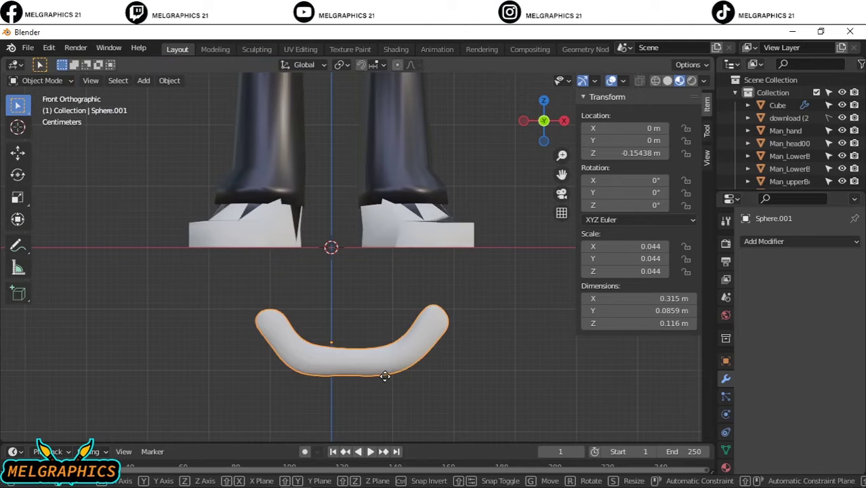
{"action": "left_click", "coordinate": [365, 380]}
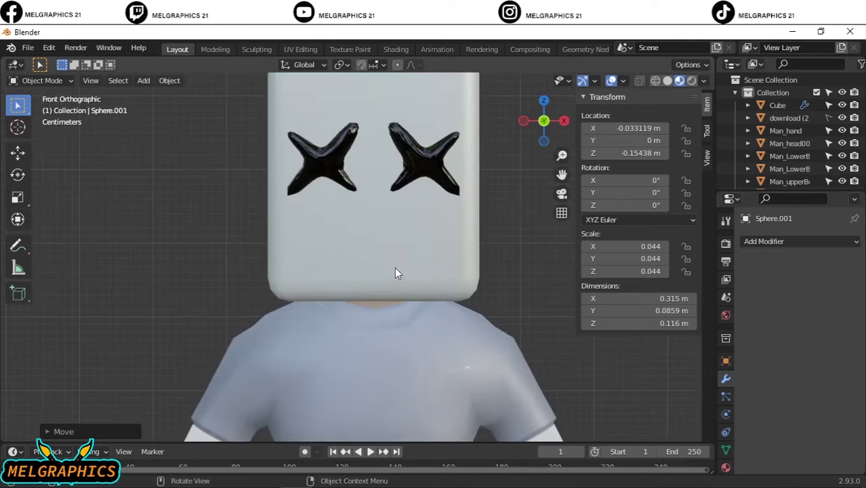
{"action": "key", "text": "g"}
{"action": "key", "text": "z"}
{"action": "left_click", "coordinate": [323, 257]}
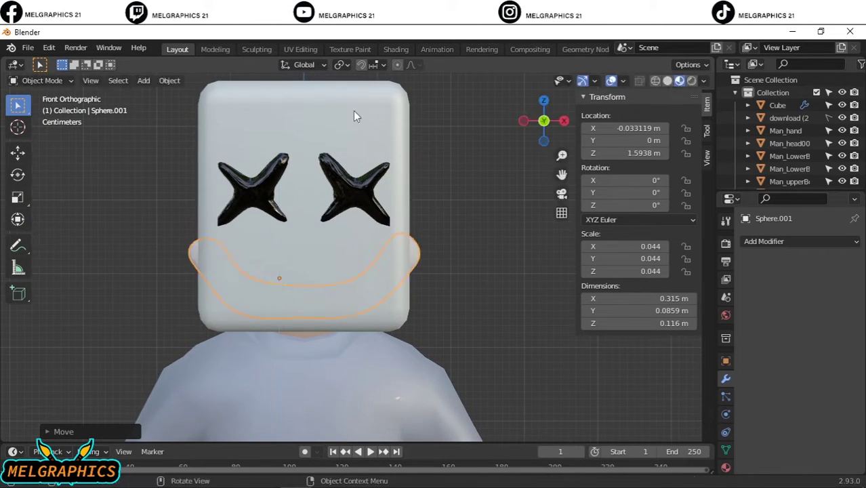
{"action": "key", "text": "s"}
{"action": "left_click", "coordinate": [424, 166]}
{"action": "key", "text": "g"}
{"action": "key", "text": "x"}
{"action": "left_click", "coordinate": [330, 304]}
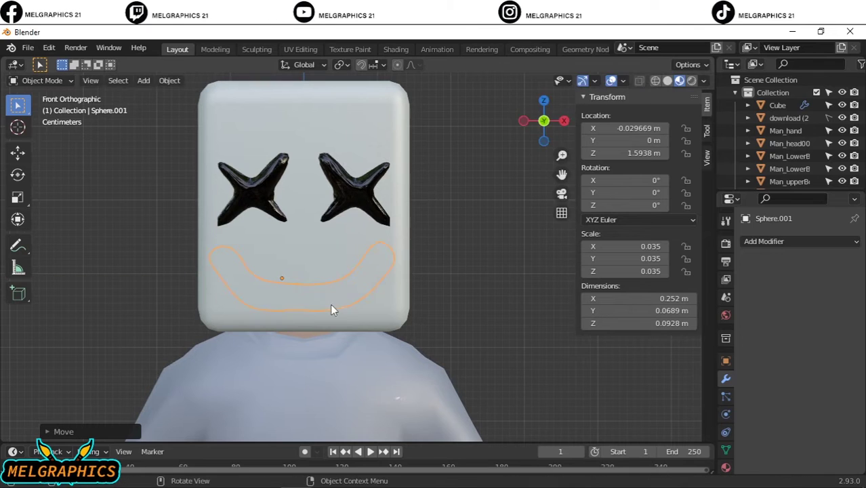
Push the mouth forward on Y until it sits on the face surface.
{"action": "key", "text": "KP_3"}
{"action": "key", "text": "g"}
{"action": "key", "text": "y"}
{"action": "left_click", "coordinate": [322, 308]}
{"action": "key", "text": "KP_1"}
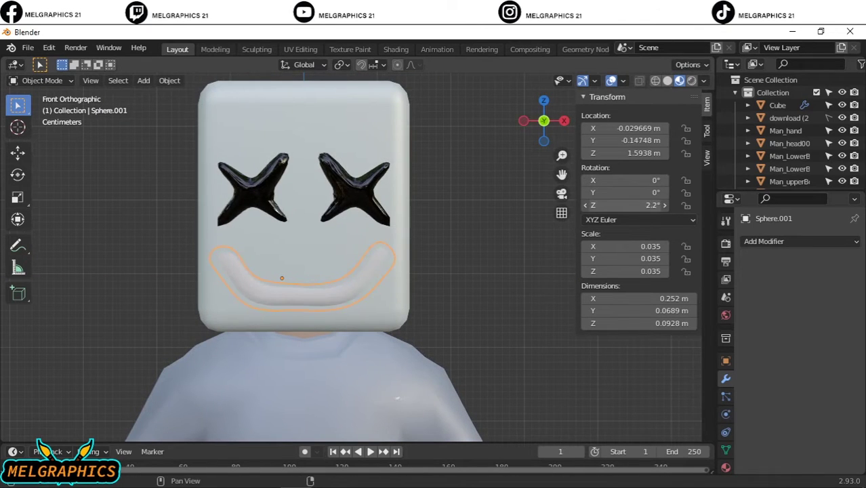
{"action": "key", "text": "KP_3"}
{"action": "key", "text": "g"}
{"action": "key", "text": "y"}
{"action": "left_click", "coordinate": [453, 256]}
{"action": "key", "text": "KP_1"}
{"action": "mouse_move", "coordinate": [497, 264]}
{"action": "middle_mouse_down"}
{"action": "mouse_move", "coordinate": [584, 248]}
{"action": "mouse_move", "coordinate": [185, 244]}
{"action": "middle_mouse_up"}
{"action": "key", "text": "KP_1"}
Give the mouth material a black Base Color with raised Metallic for a glossy look.
{"action": "left_click", "coordinate": [726, 467]}
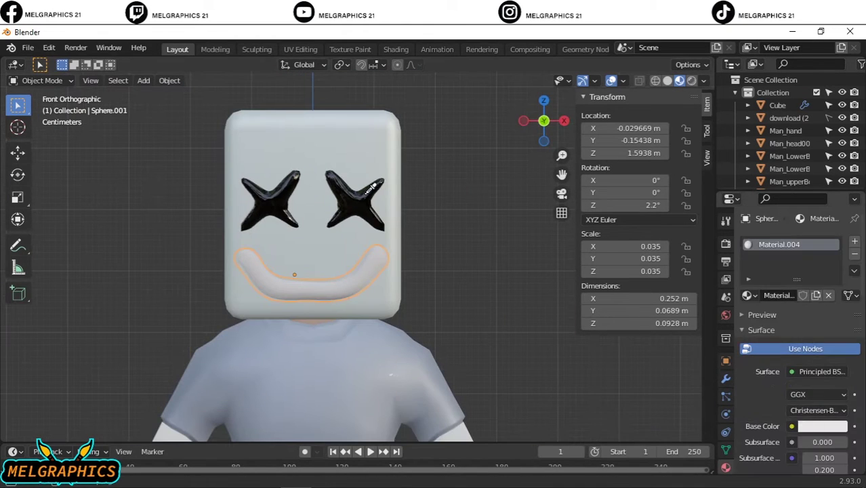
{"action": "left_click", "coordinate": [823, 426]}
{"action": "left_click_drag", "start_coordinate": [841, 272], "coordinate": [841, 360]}
{"action": "scroll", "coordinate": [818, 385], "scroll_direction": "down", "scroll_amount": 5}
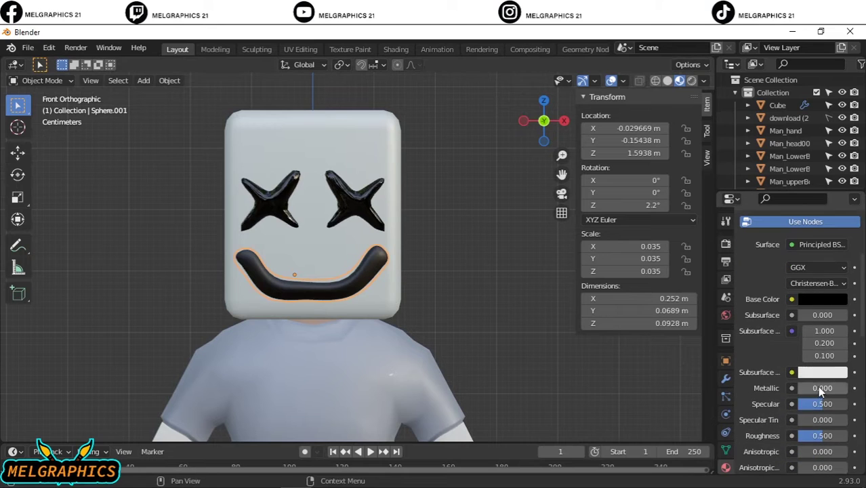
{"action": "scroll", "coordinate": [815, 403], "scroll_direction": "down", "scroll_amount": 1}
{"action": "scroll", "coordinate": [503, 300], "scroll_direction": "down", "scroll_amount": 6}
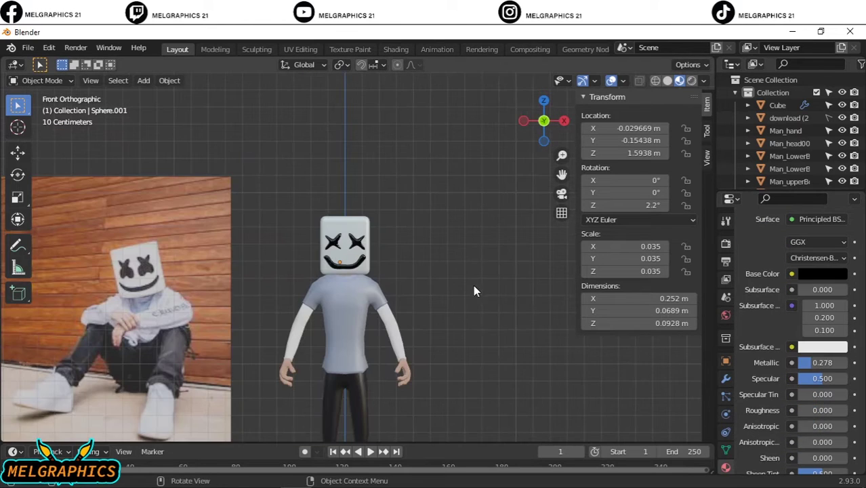
{"action": "scroll", "coordinate": [441, 265], "scroll_direction": "down", "scroll_amount": 2}
{"action": "scroll", "coordinate": [406, 269], "scroll_direction": "up", "scroll_amount": 3}
{"action": "scroll", "coordinate": [405, 203], "scroll_direction": "up", "scroll_amount": 5}
Select the star eyes and enlarge them slightly to 0.030.
{"action": "left_click", "coordinate": [392, 175]}
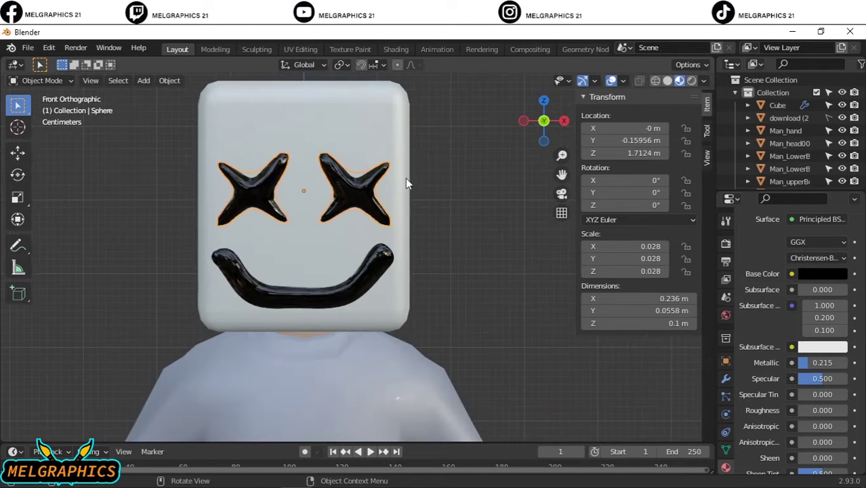
{"action": "key", "text": "s"}
{"action": "left_click", "coordinate": [434, 197]}
Add an area light rotated 90° on X and duplicate it.
{"action": "scroll", "coordinate": [436, 192], "scroll_direction": "down", "scroll_amount": 4}
{"action": "mouse_move", "coordinate": [436, 191]}
{"action": "middle_mouse_down"}
{"action": "mouse_move", "coordinate": [265, 385]}
{"action": "mouse_move", "coordinate": [335, 373]}
{"action": "middle_mouse_up"}
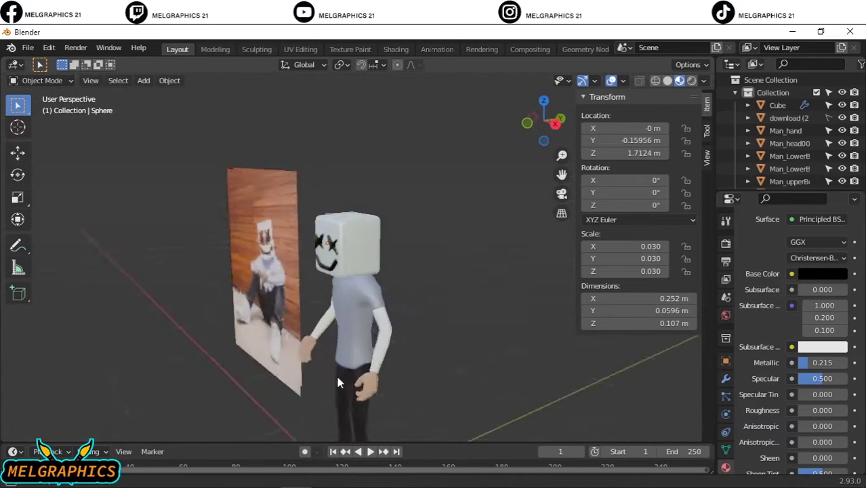
{"action": "scroll", "coordinate": [338, 387], "scroll_direction": "down", "scroll_amount": 3}
{"action": "key", "text": "KP_1"}
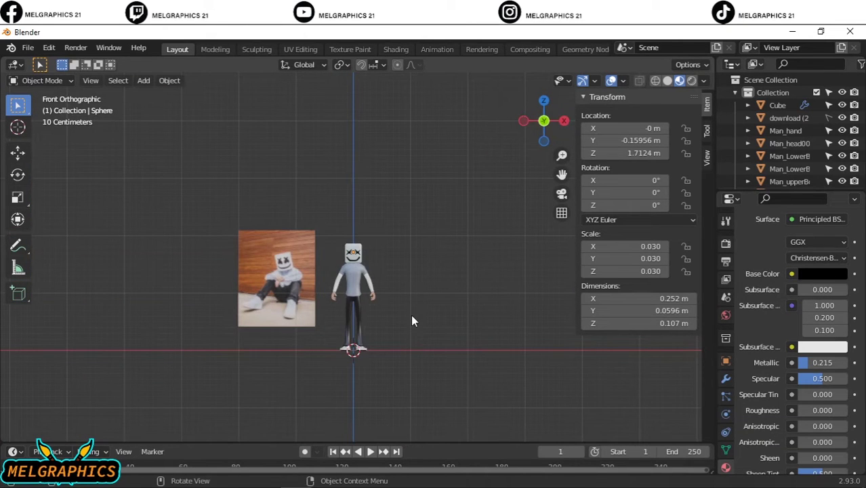
{"action": "key", "text": "shift+a"}
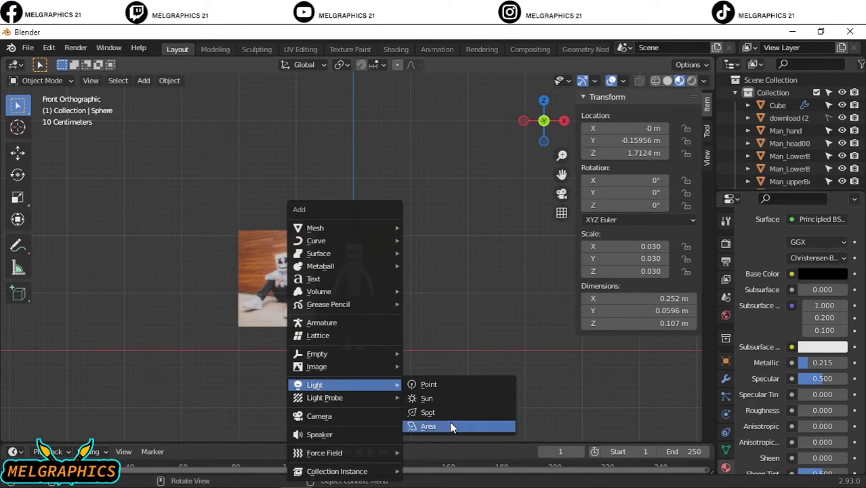
{"action": "left_click", "coordinate": [451, 427]}
{"action": "key", "text": "shift+d"}
{"action": "key", "text": "Escape"}
{"action": "key", "text": "KP_3"}
{"action": "key", "text": "r"}
{"action": "key", "text": "x"}
{"action": "key", "text": "9"}
{"action": "key", "text": "0"}
{"action": "key", "text": "Return"}
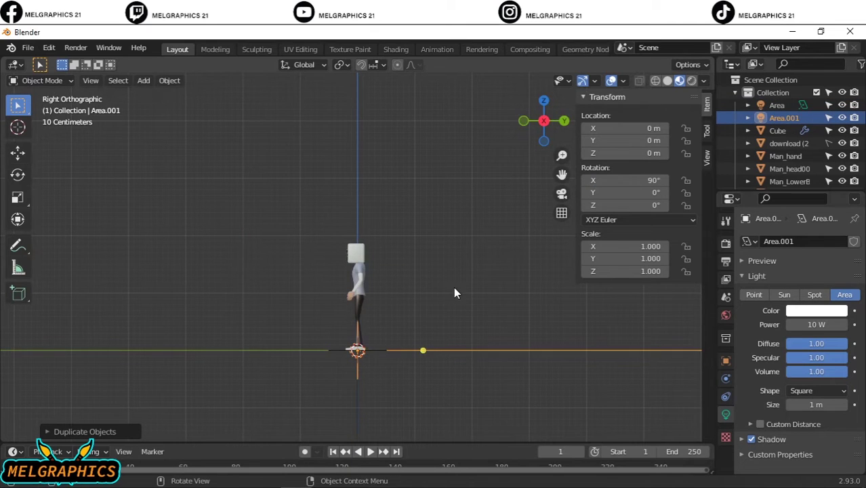
Move the duplicate light in front of the character and raise it to head height.
{"action": "key", "text": "KP_7"}
{"action": "key", "text": "KP_3"}
{"action": "key", "text": "g"}
{"action": "key", "text": "y"}
{"action": "left_click", "coordinate": [262, 342]}
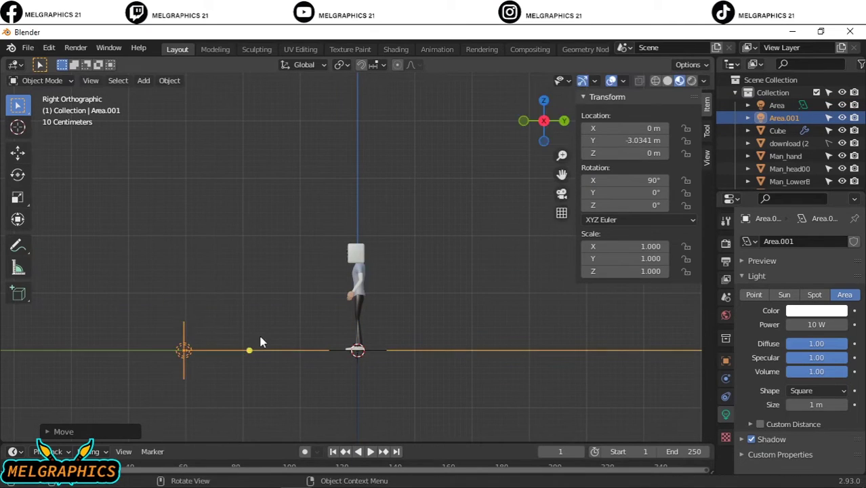
{"action": "key", "text": "g"}
{"action": "key", "text": "z"}
{"action": "left_click", "coordinate": [261, 259]}
{"action": "key", "text": "KP_1"}
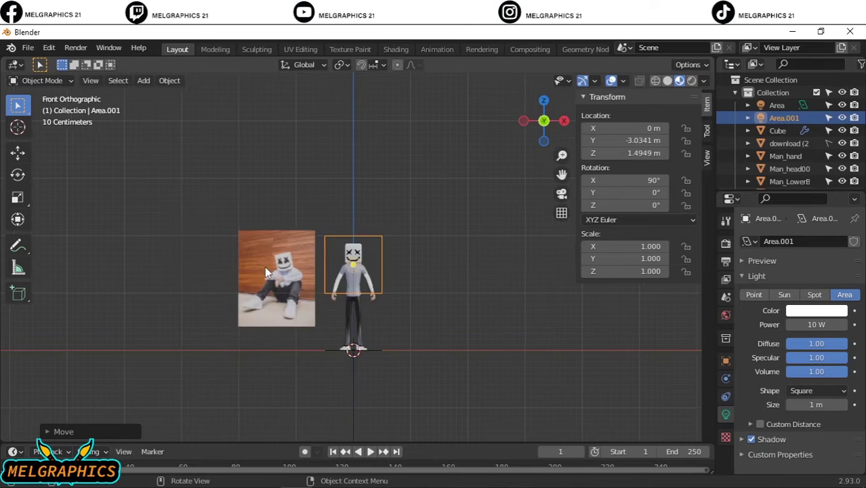
{"action": "key", "text": "KP_7"}
{"action": "type", "text": "-45"}
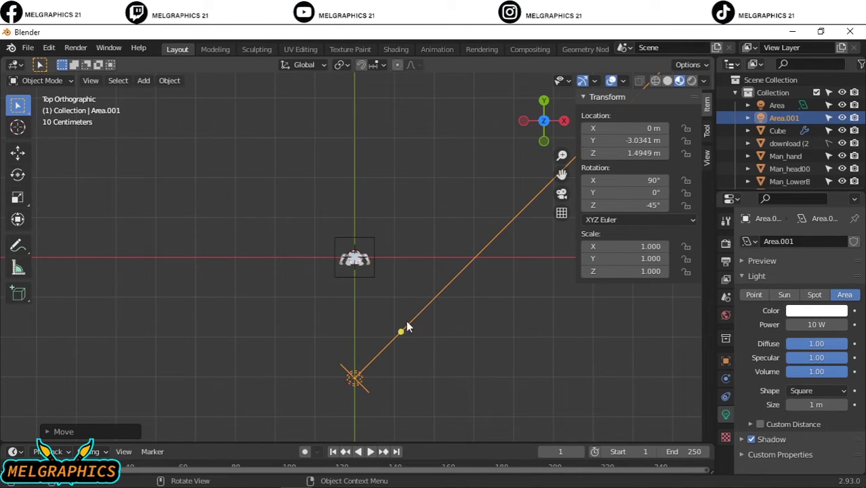
Place the light at the front-left, bring it closer, and turn it 45°.
{"action": "key", "text": "g"}
{"action": "key", "text": "x"}
{"action": "left_click", "coordinate": [328, 382]}
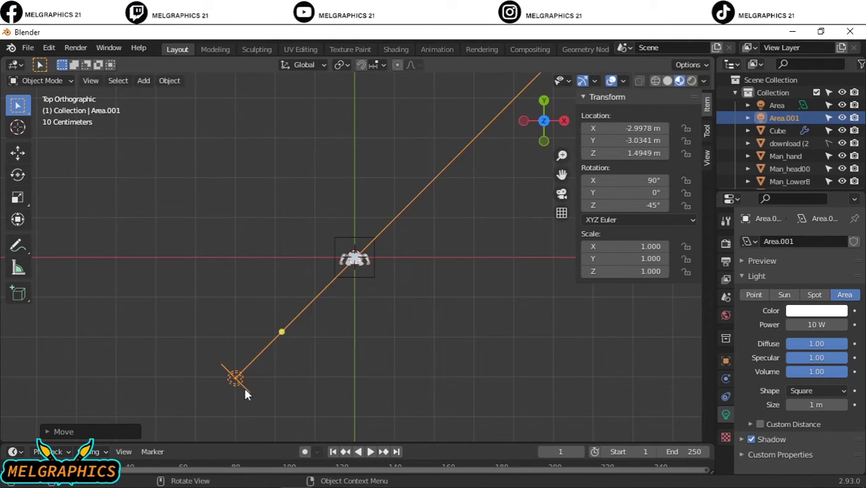
{"action": "key", "text": "g"}
{"action": "left_click", "coordinate": [320, 314]}
{"action": "mouse_move", "coordinate": [319, 314]}
{"action": "middle_mouse_down"}
{"action": "mouse_move", "coordinate": [524, 234]}
{"action": "mouse_move", "coordinate": [396, 269]}
{"action": "middle_mouse_up"}
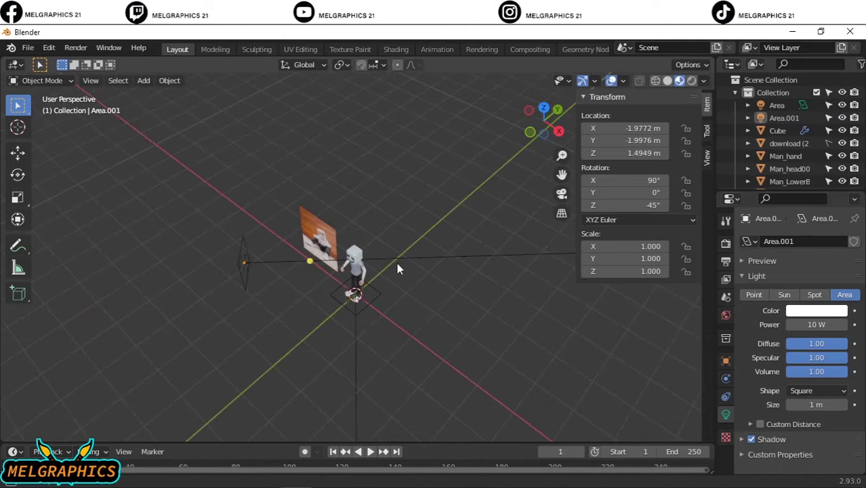
{"action": "key", "text": "KP_3"}
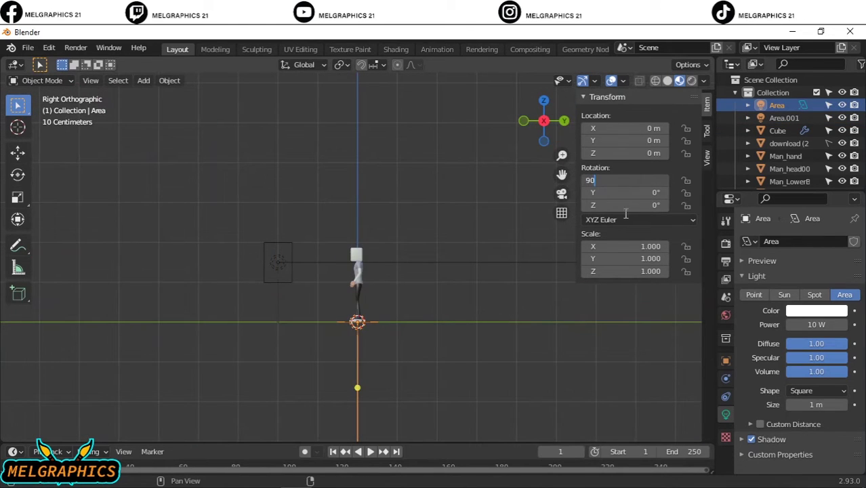
{"action": "type", "text": "5"}
{"action": "key", "text": "Return"}
Position the other area light at the front-right, at head height, opposite the first.
{"action": "key", "text": "KP_7"}
{"action": "key", "text": "g"}
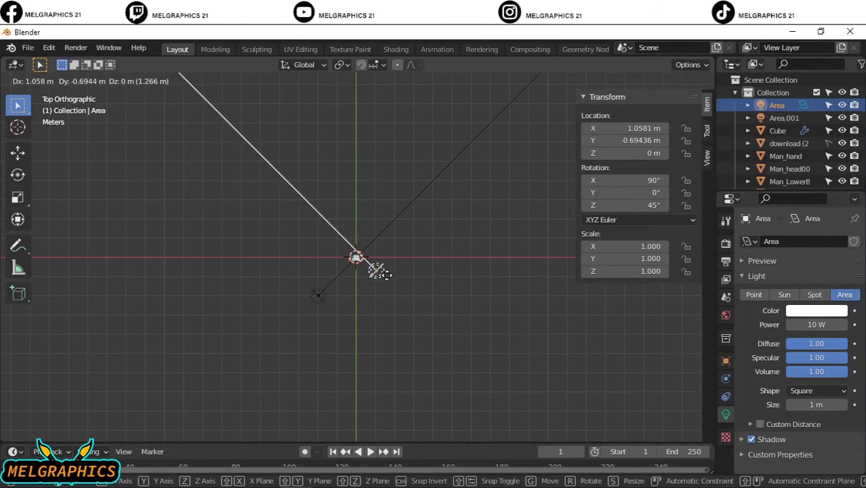
{"action": "left_click", "coordinate": [405, 291]}
{"action": "key", "text": "KP_3"}
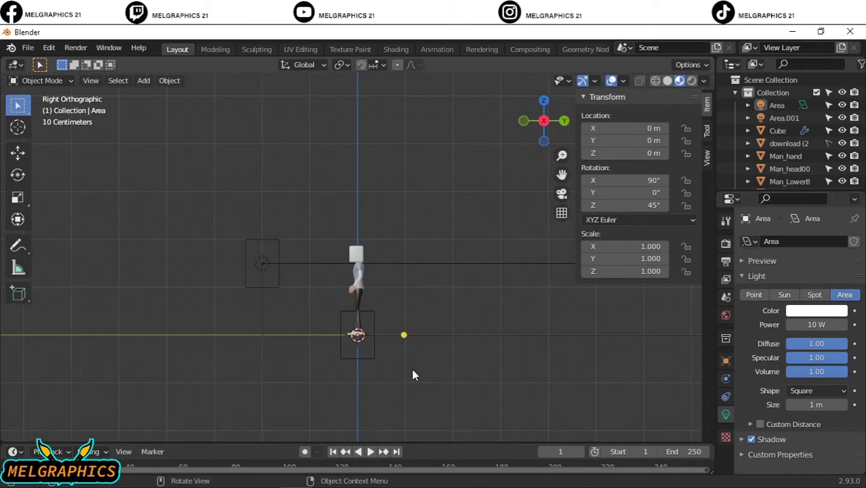
{"action": "key", "text": "g"}
{"action": "key", "text": "z"}
{"action": "left_click", "coordinate": [540, 293]}
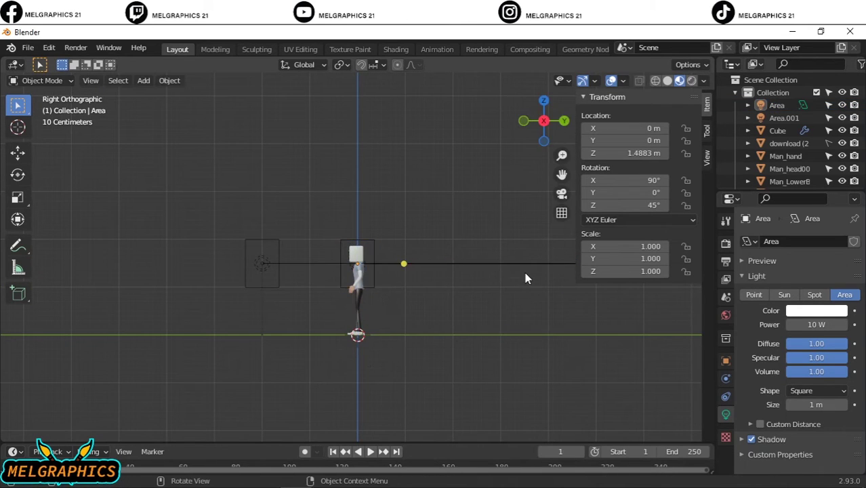
{"action": "key", "text": "KP_7"}
{"action": "key", "text": "g"}
{"action": "left_click", "coordinate": [540, 331]}
{"action": "mouse_move", "coordinate": [539, 331]}
{"action": "middle_mouse_down"}
{"action": "mouse_move", "coordinate": [435, 238]}
{"action": "mouse_move", "coordinate": [468, 194]}
{"action": "middle_mouse_up"}
{"action": "key", "text": "KP_3"}
Add a camera to the scene, redoing it once from the front view.
{"action": "key", "text": "shift+a"}
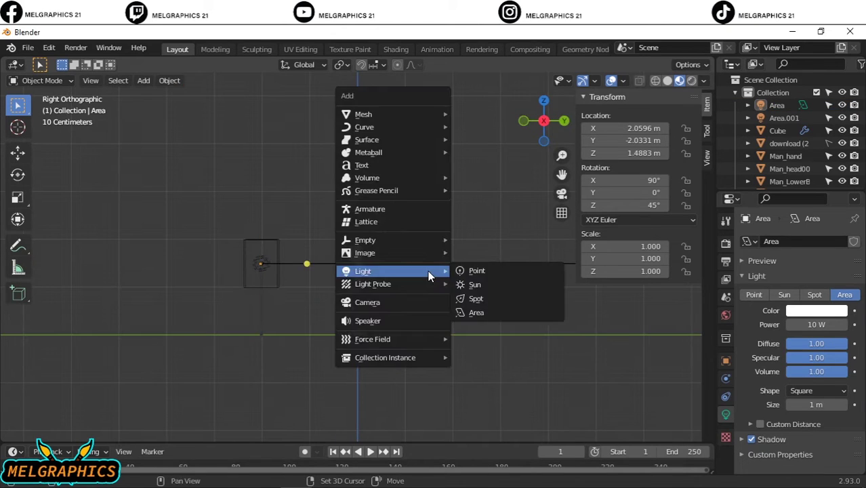
{"action": "left_click", "coordinate": [400, 302]}
{"action": "key", "text": "ctrl+z"}
{"action": "key", "text": "KP_1"}
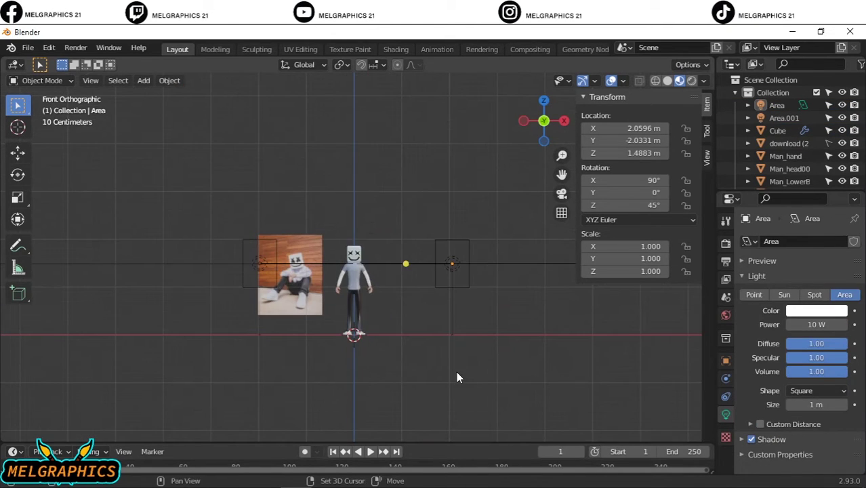
{"action": "key", "text": "shift+a"}
{"action": "left_click", "coordinate": [448, 379]}
From the side view, move the camera in front of the character and adjust its height.
{"action": "key", "text": "KP_3"}
{"action": "key", "text": "g"}
{"action": "left_click", "coordinate": [265, 334]}
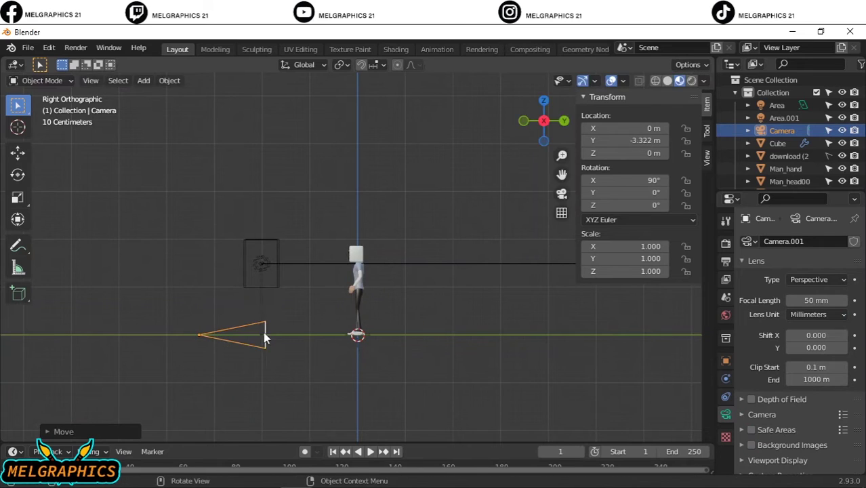
{"action": "key", "text": "g"}
{"action": "key", "text": "z"}
{"action": "left_click", "coordinate": [265, 271]}
Through the camera, tune the focal length to 31 mm and Shift Y to -0.090.
{"action": "key", "text": "KP_0"}
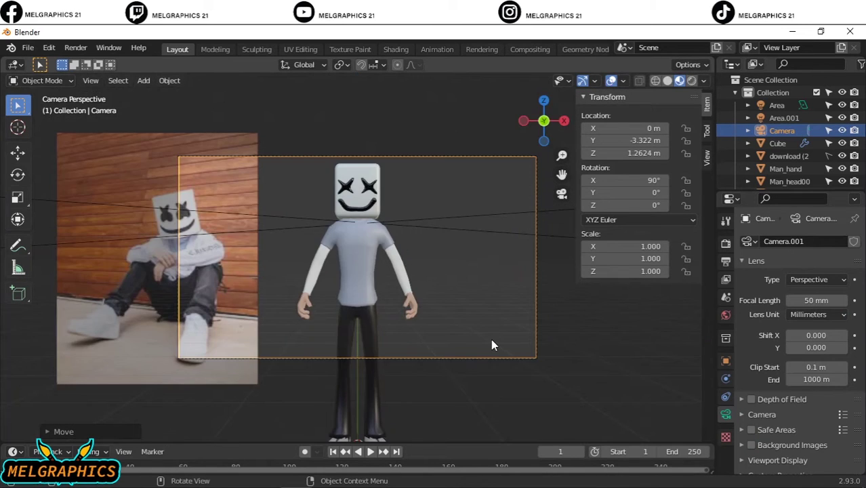
{"action": "mouse_move", "coordinate": [816, 300]}
{"action": "left_mouse_down"}
{"action": "mouse_move", "coordinate": [779, 300]}
{"action": "mouse_move", "coordinate": [816, 301]}
{"action": "left_mouse_up"}
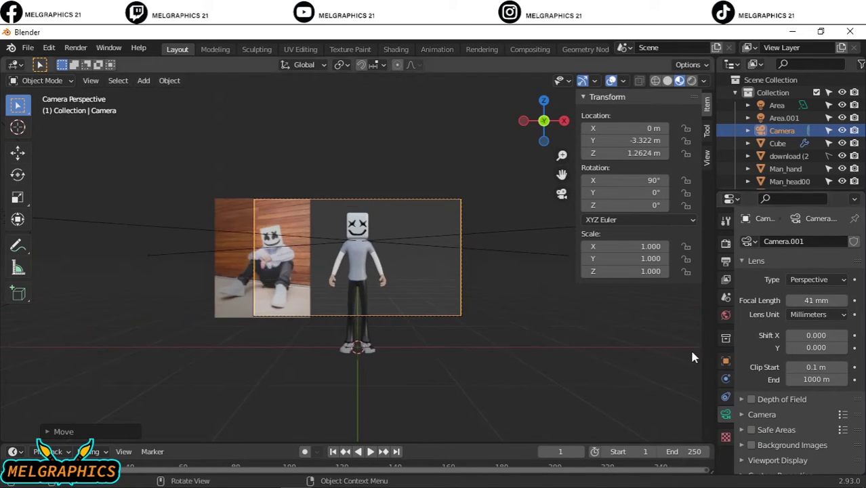
{"action": "left_click_drag", "start_coordinate": [816, 347], "coordinate": [539, 335]}
{"action": "left_click_drag", "start_coordinate": [816, 348], "coordinate": [793, 347]}
{"action": "left_click_drag", "start_coordinate": [816, 300], "coordinate": [793, 300]}
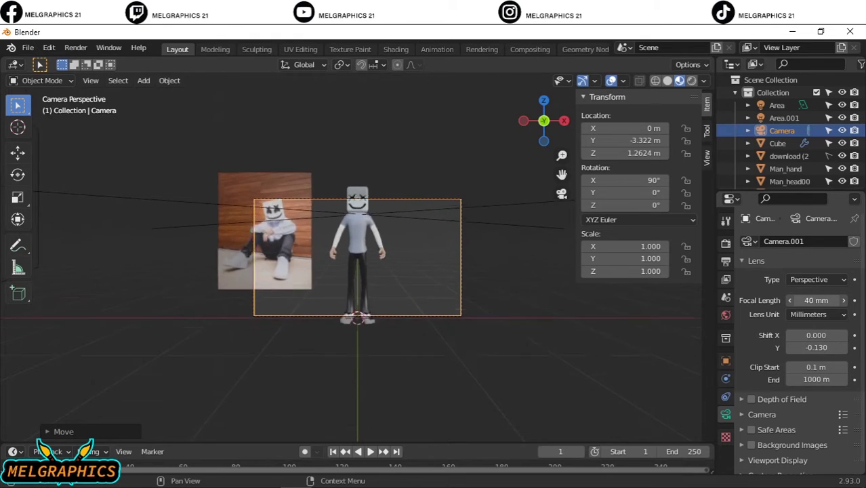
{"action": "left_click_drag", "start_coordinate": [816, 348], "coordinate": [606, 365]}
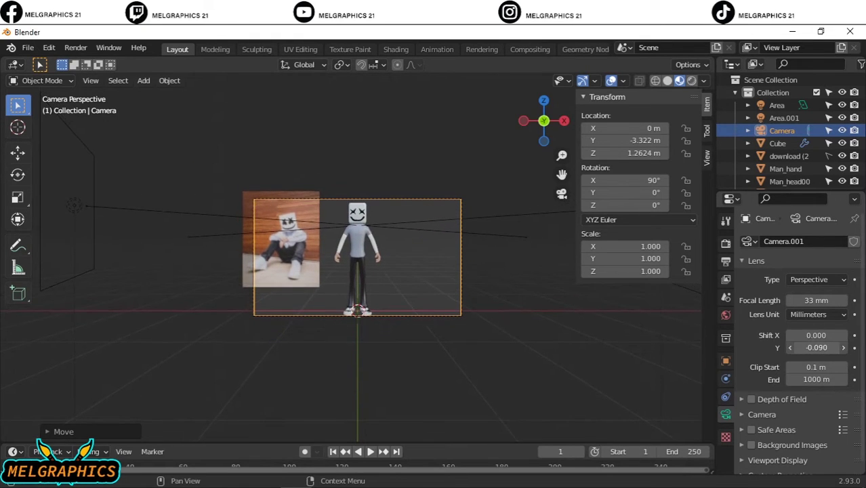
{"action": "left_click_drag", "start_coordinate": [810, 300], "coordinate": [800, 301]}
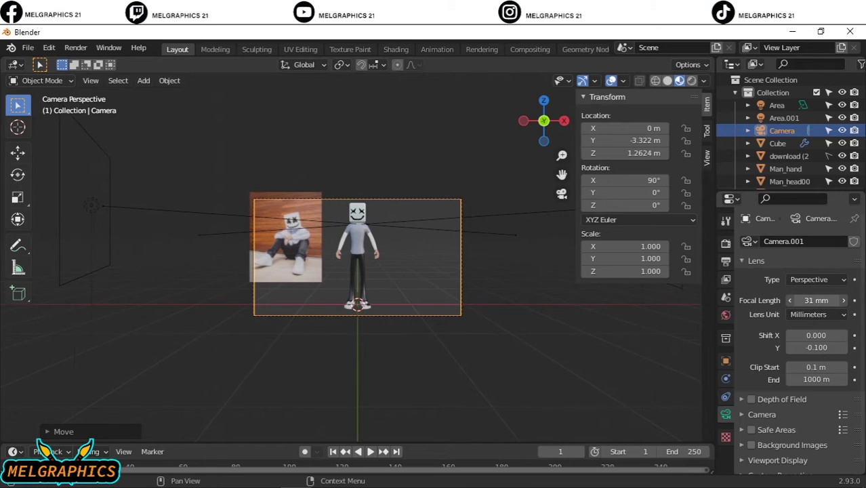
{"action": "left_click_drag", "start_coordinate": [816, 348], "coordinate": [820, 348]}
Move the camera closer along Y to -2.8303 m and settle on a 26 mm focal length.
{"action": "scroll", "coordinate": [562, 345], "scroll_direction": "up", "scroll_amount": 2}
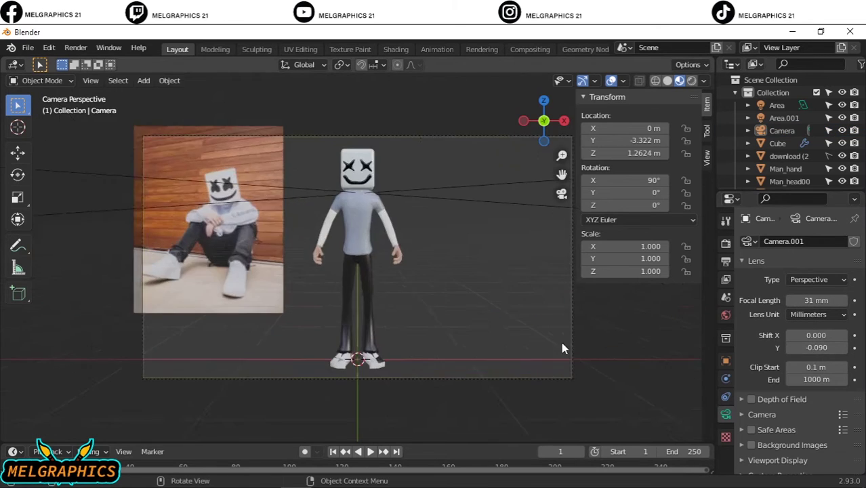
{"action": "key", "text": "KP_3"}
{"action": "key", "text": "g"}
{"action": "key", "text": "y"}
{"action": "left_click", "coordinate": [285, 301]}
{"action": "middle_click_drag", "start_coordinate": [292, 302], "coordinate": [487, 319]}
{"action": "key", "text": "KP_0"}
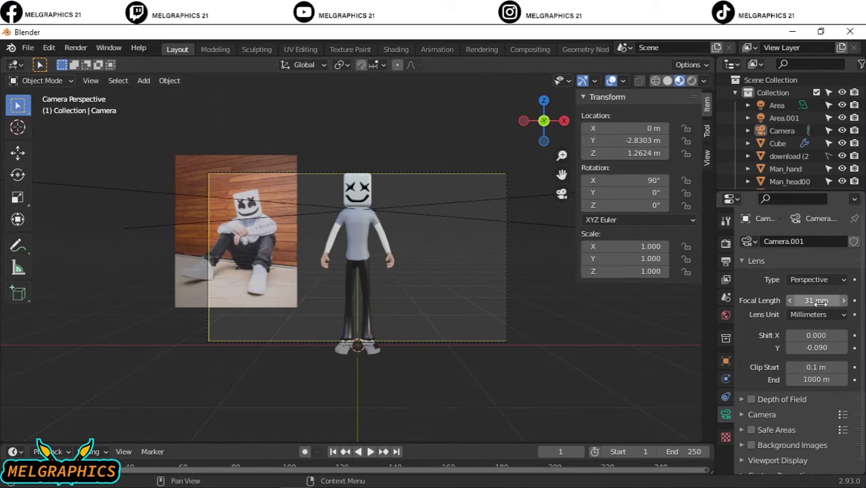
{"action": "mouse_move", "coordinate": [816, 300]}
{"action": "left_mouse_down"}
{"action": "mouse_move", "coordinate": [780, 301]}
{"action": "mouse_move", "coordinate": [834, 300]}
{"action": "left_mouse_up"}
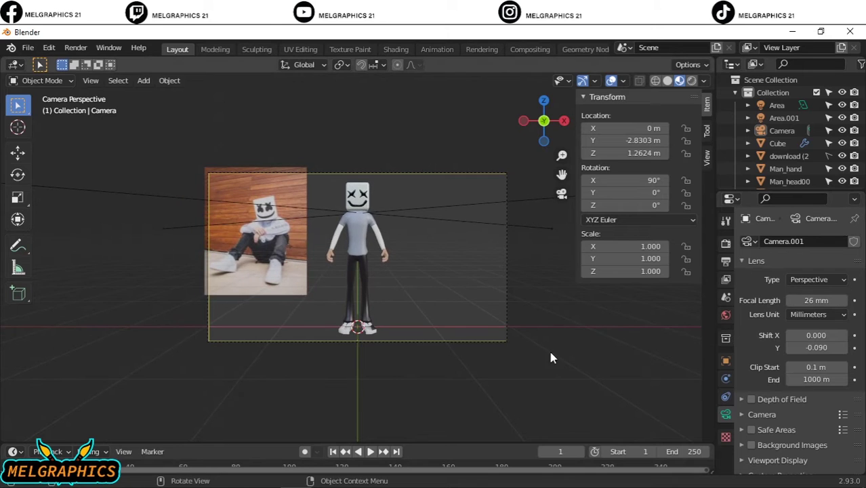
{"action": "mouse_move", "coordinate": [548, 348]}
{"action": "middle_mouse_down"}
{"action": "mouse_move", "coordinate": [265, 295]}
{"action": "mouse_move", "coordinate": [446, 350]}
{"action": "middle_mouse_up"}
{"action": "key", "text": "KP_1"}
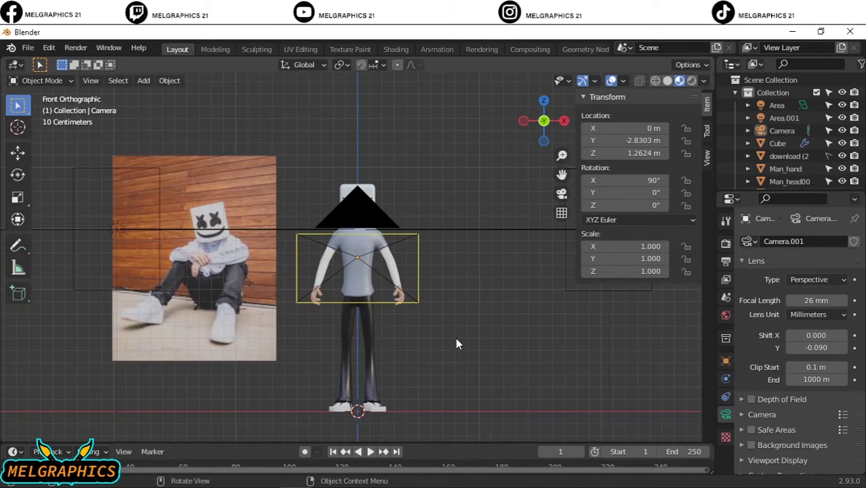
Add a third Area light and place it behind the character.
{"action": "scroll", "coordinate": [478, 352], "scroll_direction": "down", "scroll_amount": 1}
{"action": "key", "text": "shift+a"}
{"action": "left_click", "coordinate": [536, 354]}
{"action": "key", "text": "KP_3"}
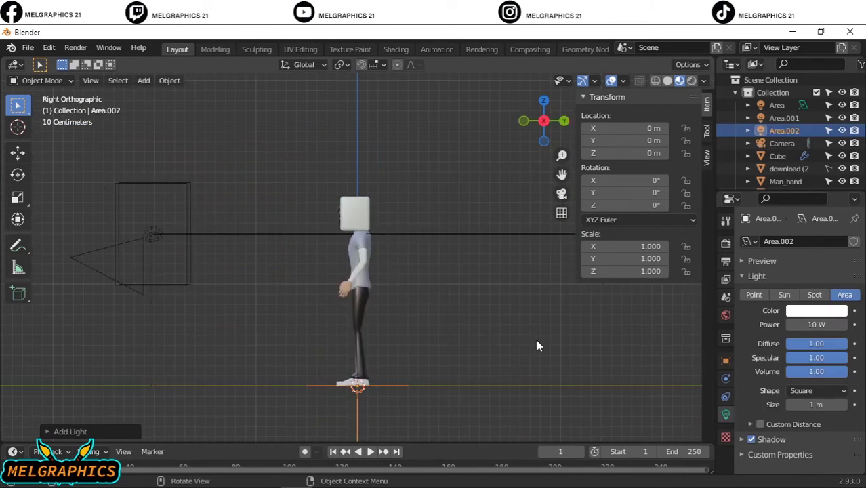
{"action": "key", "text": "g"}
{"action": "left_click", "coordinate": [409, 317]}
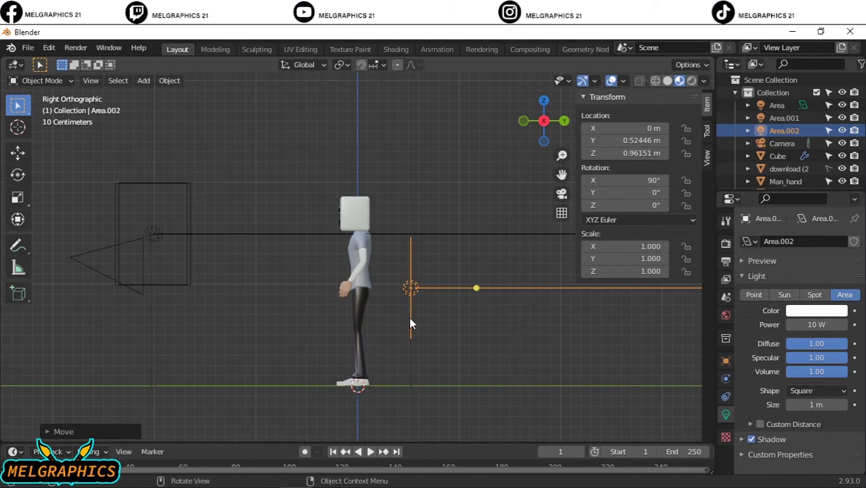
{"action": "key", "text": "KP_1"}
Import the Cyclorama.fbx backdrop and scale it up around the character.
{"action": "left_click", "coordinate": [28, 48]}
{"action": "left_click", "coordinate": [169, 307]}
{"action": "double_click", "coordinate": [292, 134]}
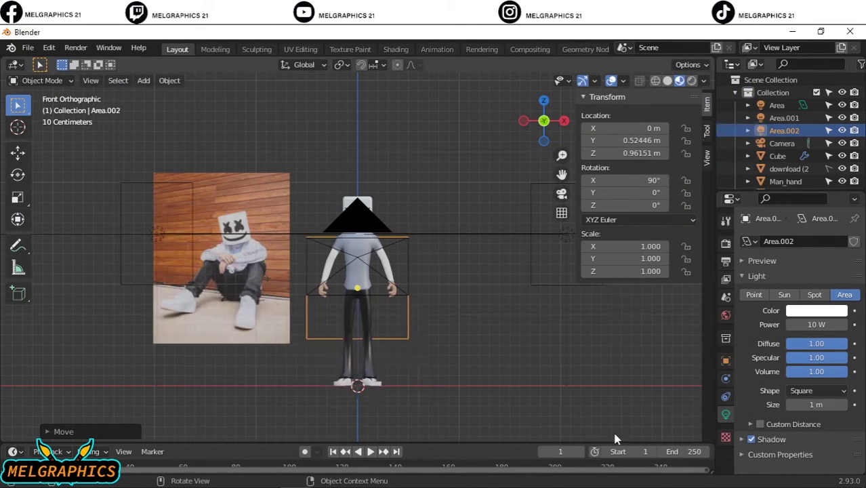
{"action": "key", "text": "s"}
{"action": "left_click", "coordinate": [431, 439]}
Adjust the camera's vertical frame shift and enlarge the cyclorama backdrop further.
{"action": "key", "text": "KP_3"}
{"action": "key", "text": "KP_0"}
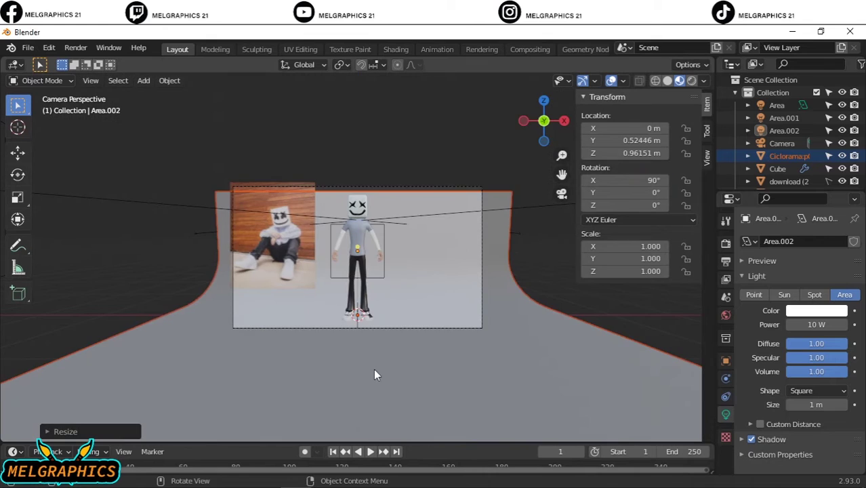
{"action": "scroll", "coordinate": [373, 369], "scroll_direction": "up", "scroll_amount": 3}
{"action": "left_click", "coordinate": [548, 379]}
{"action": "left_click", "coordinate": [553, 380]}
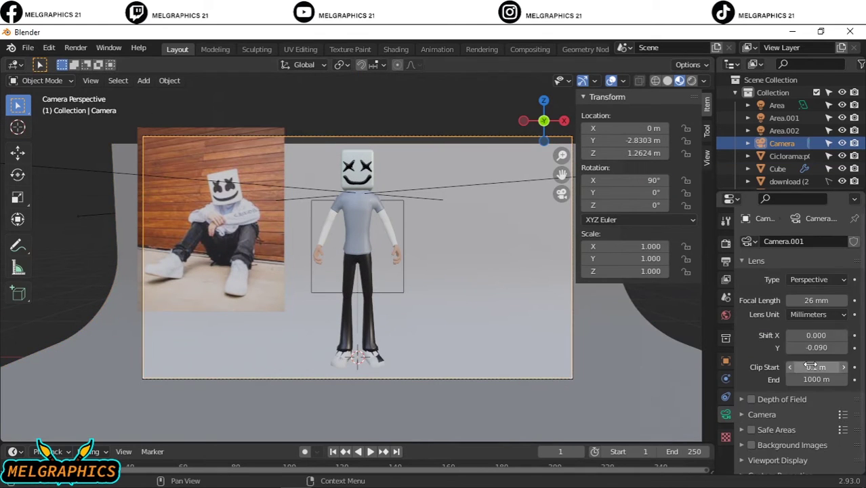
{"action": "left_click_drag", "start_coordinate": [817, 347], "coordinate": [807, 347]}
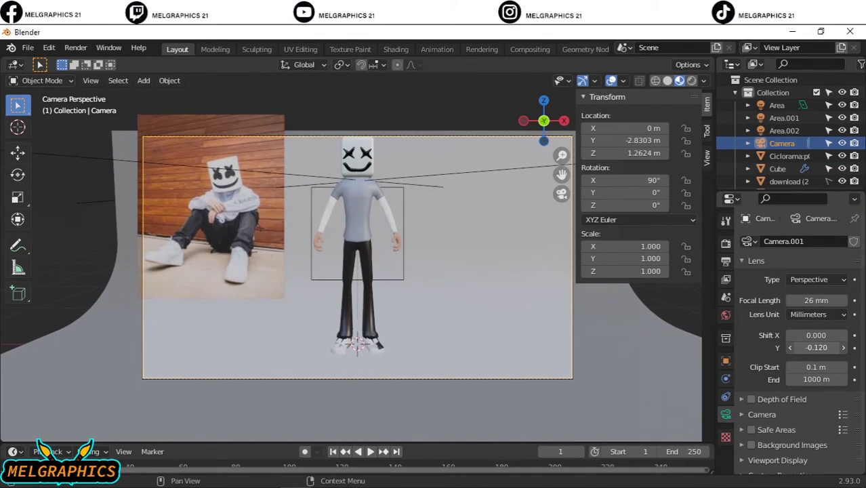
{"action": "left_click", "coordinate": [616, 421]}
{"action": "key", "text": "s"}
{"action": "left_click", "coordinate": [420, 414]}
Bring the rear light closer to the character and tilt it to 74.2°.
{"action": "key", "text": "KP_3"}
{"action": "left_click_drag", "start_coordinate": [409, 289], "coordinate": [394, 287]}
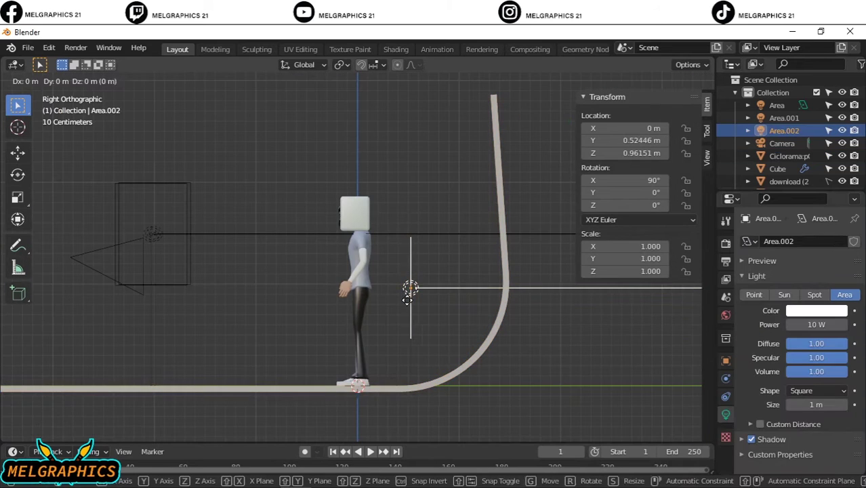
{"action": "key", "text": "r"}
{"action": "left_click", "coordinate": [594, 369]}
{"action": "key", "text": "KP_0"}
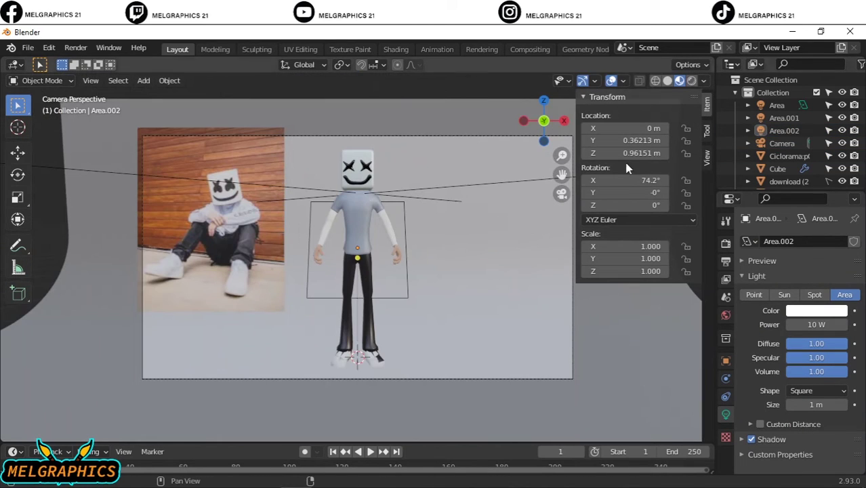
Select and delete the reference photo plane.
{"action": "scroll", "coordinate": [797, 160], "scroll_direction": "down", "scroll_amount": 5}
{"action": "scroll", "coordinate": [796, 160], "scroll_direction": "up", "scroll_amount": 5}
{"action": "left_click", "coordinate": [187, 214]}
{"action": "key", "text": "Delete"}
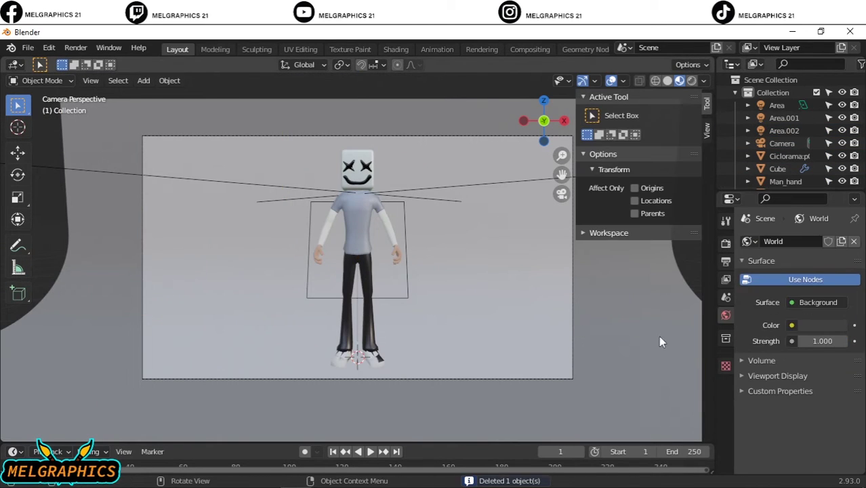
Make the cyclorama backdrop red and switch the viewport to Rendered shading.
{"action": "left_click", "coordinate": [660, 341]}
{"action": "mouse_move", "coordinate": [772, 381]}
{"action": "left_mouse_down"}
{"action": "mouse_move", "coordinate": [813, 382]}
{"action": "mouse_move", "coordinate": [773, 395]}
{"action": "left_mouse_up"}
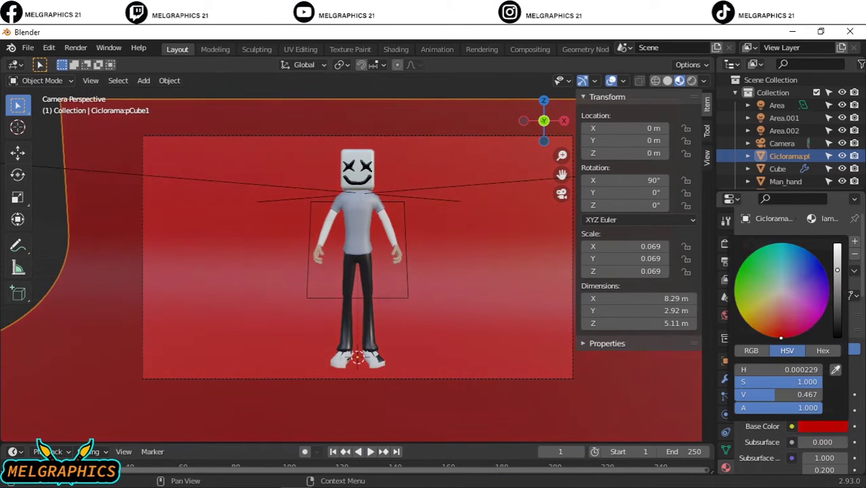
{"action": "left_click", "coordinate": [692, 80]}
Set the Area light's power to 100 W, then select Area.001 and open the Render menu.
{"action": "scroll", "coordinate": [426, 223], "scroll_direction": "down", "scroll_amount": 3}
{"action": "left_click", "coordinate": [426, 223]}
{"action": "left_click", "coordinate": [813, 324]}
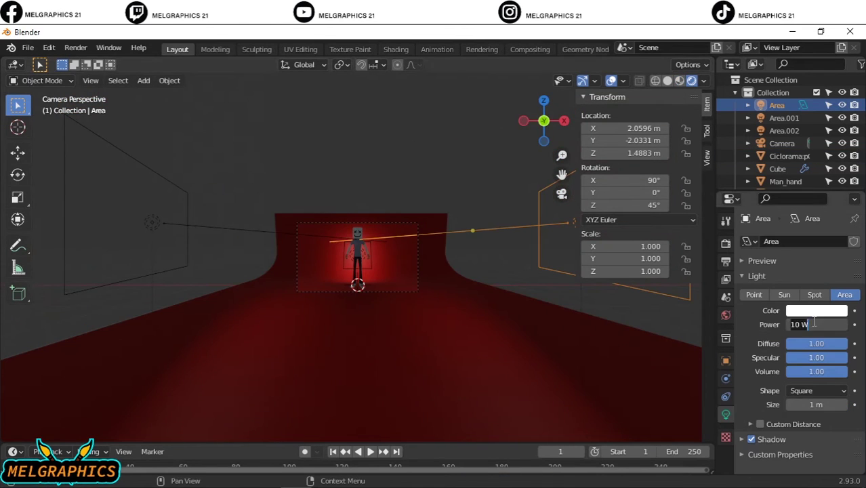
{"action": "type", "text": "100"}
{"action": "key", "text": "Return"}
{"action": "left_click", "coordinate": [149, 222]}
{"action": "scroll", "coordinate": [389, 264], "scroll_direction": "up", "scroll_amount": 5}
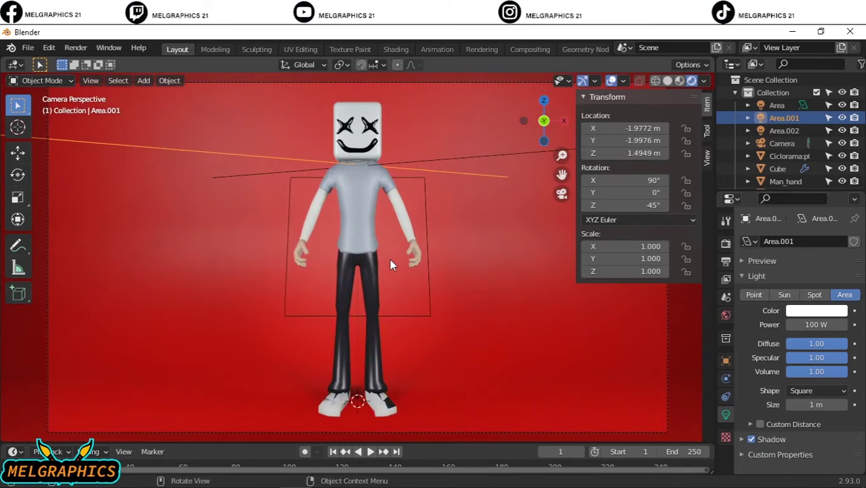
{"action": "middle_click_drag", "start_coordinate": [390, 264], "coordinate": [203, 257]}
{"action": "left_click", "coordinate": [75, 47]}
Render a test image of the character and close the result.
{"action": "left_click", "coordinate": [82, 60]}
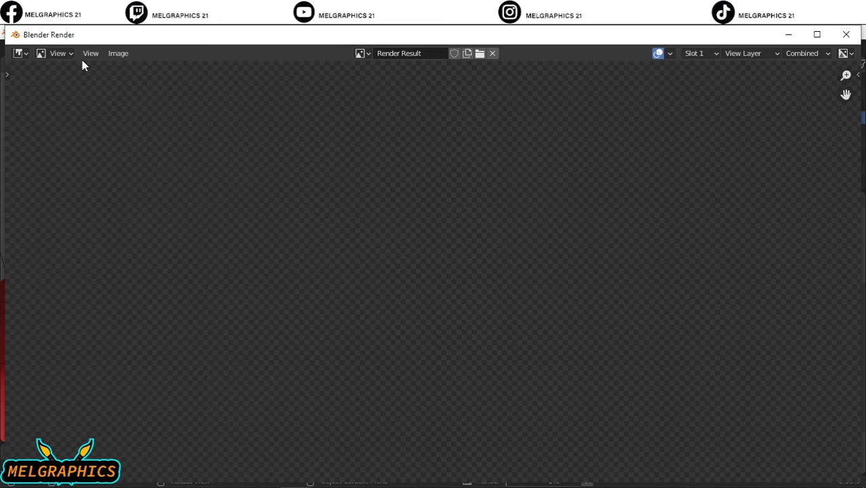
{"action": "scroll", "coordinate": [221, 184], "scroll_direction": "down", "scroll_amount": 3}
{"action": "scroll", "coordinate": [565, 291], "scroll_direction": "down", "scroll_amount": 2}
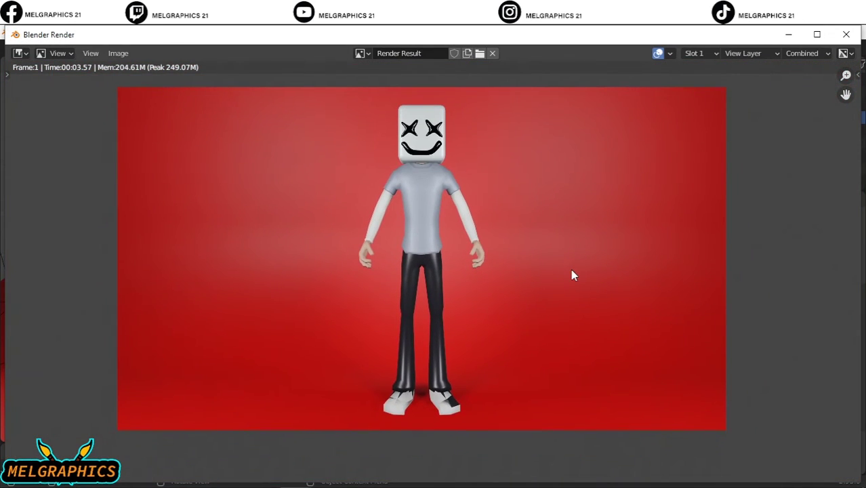
{"action": "key", "text": "Escape"}
Raise Area.002's power to 30 W and render again from the camera.
{"action": "left_click", "coordinate": [456, 310]}
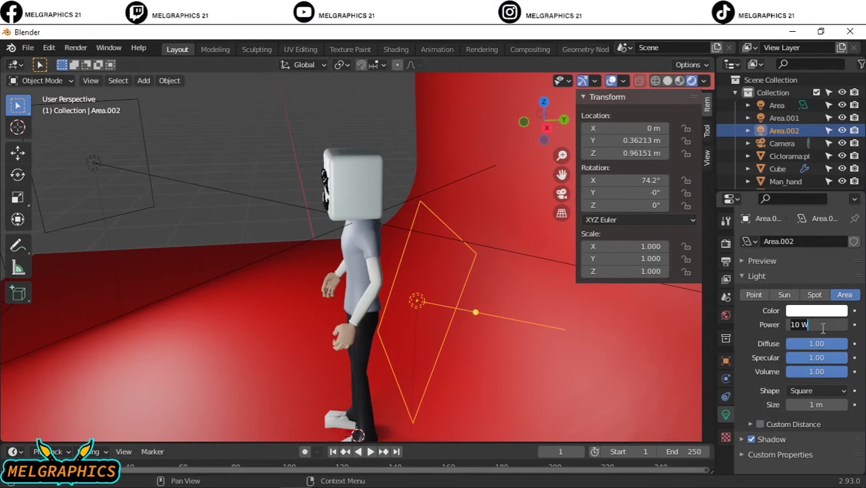
{"action": "left_click_drag", "start_coordinate": [790, 325], "coordinate": [736, 326]}
{"action": "key", "text": "KP_0"}
{"action": "left_click", "coordinate": [75, 49]}
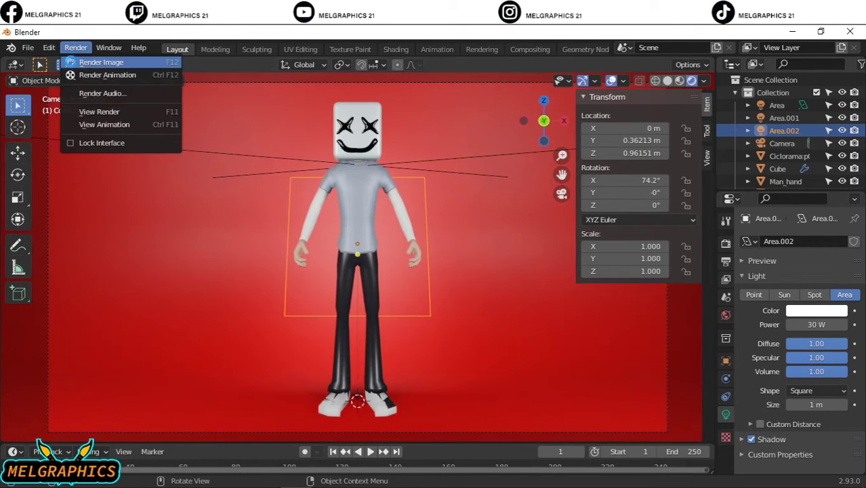
{"action": "left_click", "coordinate": [85, 60]}
{"action": "scroll", "coordinate": [659, 235], "scroll_direction": "down", "scroll_amount": 3}
{"action": "scroll", "coordinate": [659, 235], "scroll_direction": "up", "scroll_amount": 3}
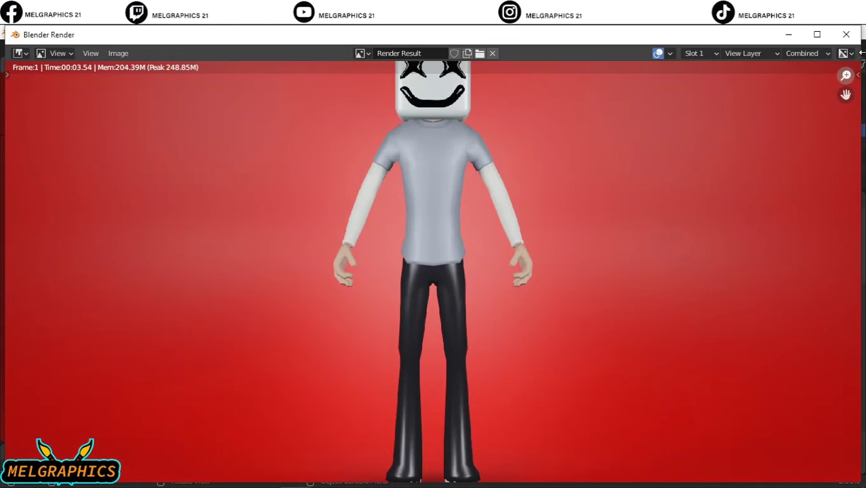
{"action": "key", "text": "Escape"}
Adjust Area.001 to 60 W, render once more, and close the render window.
{"action": "left_click_drag", "start_coordinate": [793, 324], "coordinate": [800, 325]}
{"action": "left_click", "coordinate": [785, 118]}
{"action": "left_click", "coordinate": [76, 49]}
{"action": "left_click", "coordinate": [85, 60]}
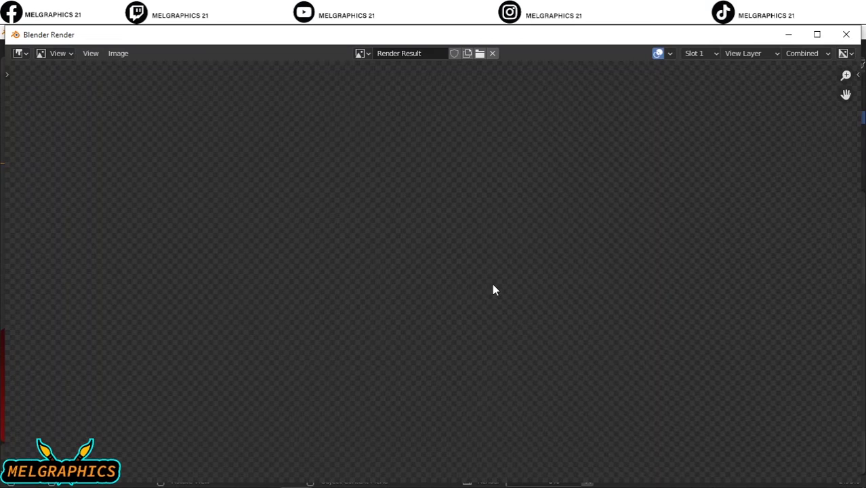
{"action": "scroll", "coordinate": [507, 280], "scroll_direction": "up", "scroll_amount": 2}
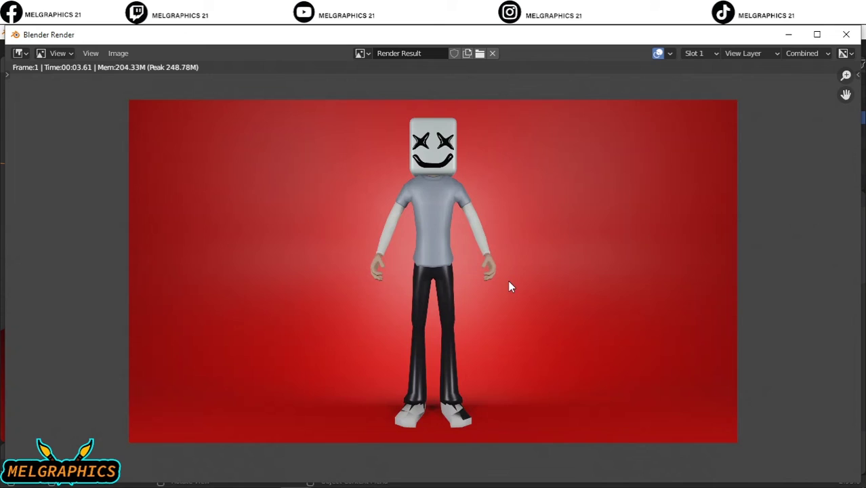
{"action": "left_click", "coordinate": [846, 34]}
Set Area.002's power to 10 W, then select the eye and mouth pieces.
{"action": "left_click", "coordinate": [785, 130]}
{"action": "type", "text": "10"}
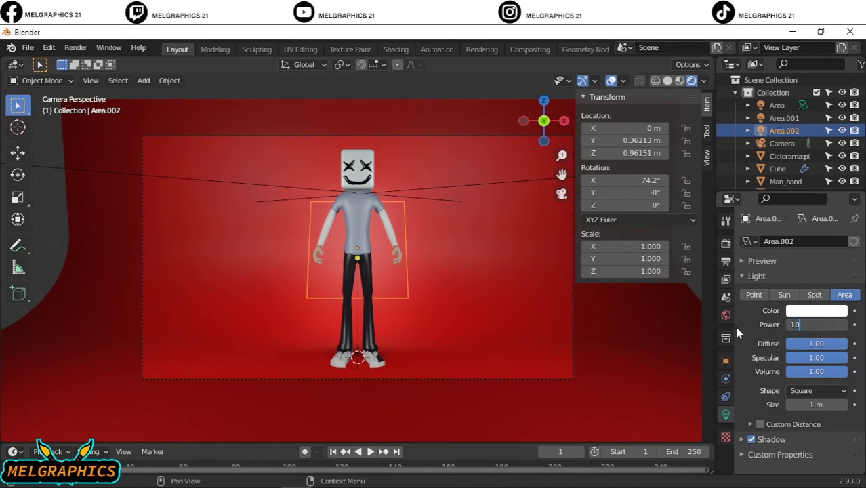
{"action": "key", "text": "Return"}
{"action": "scroll", "coordinate": [352, 203], "scroll_direction": "up", "scroll_amount": 5}
{"action": "left_click", "coordinate": [311, 207]}
{"action": "scroll", "coordinate": [814, 419], "scroll_direction": "down", "scroll_amount": 3}
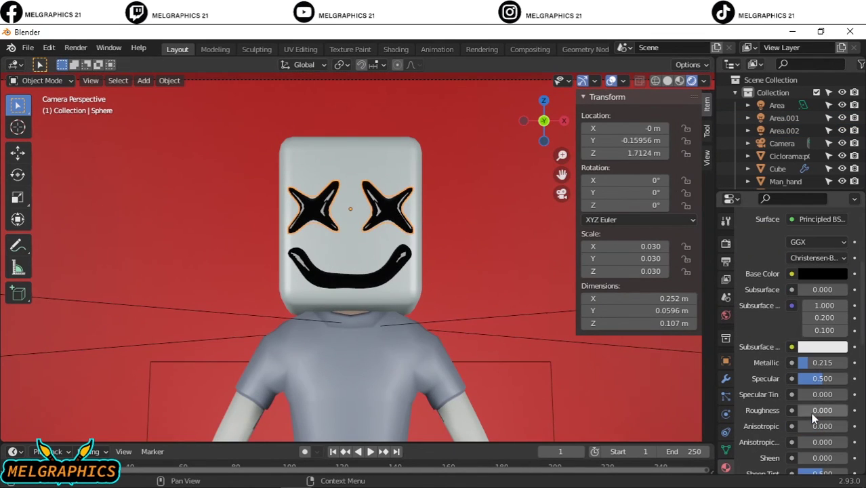
{"action": "left_click", "coordinate": [379, 261]}
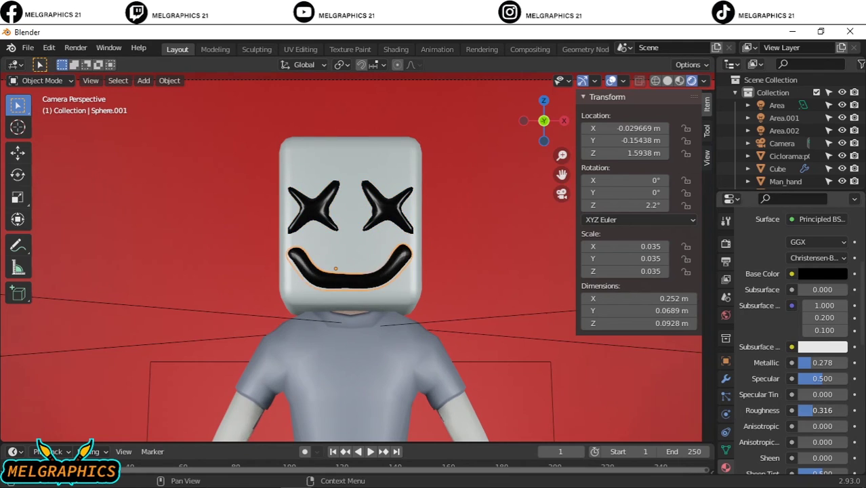